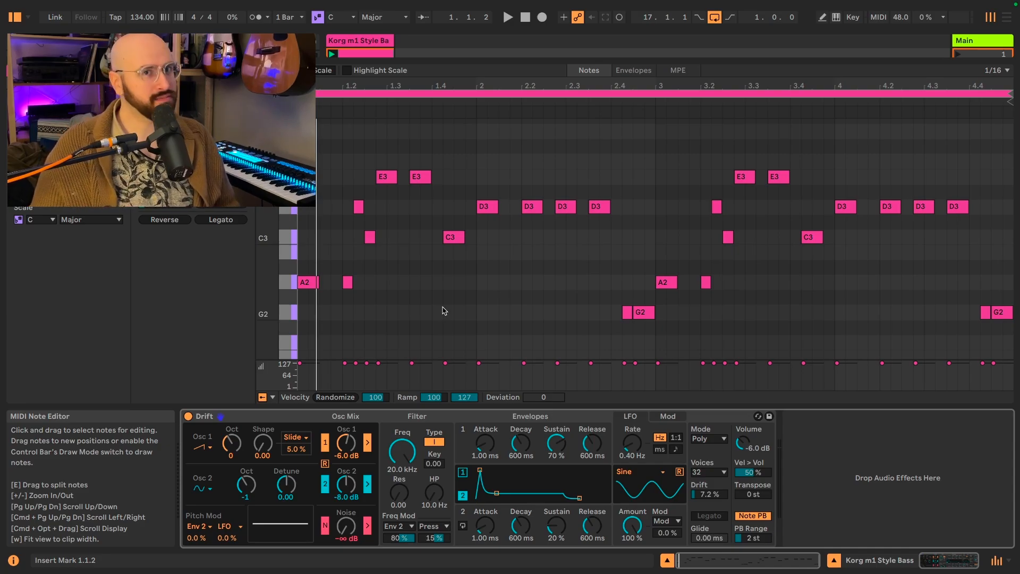
- Set oscillator 1 to a sine wave at octave -2 with 0 dB gain, and route it around the filter
key(space)
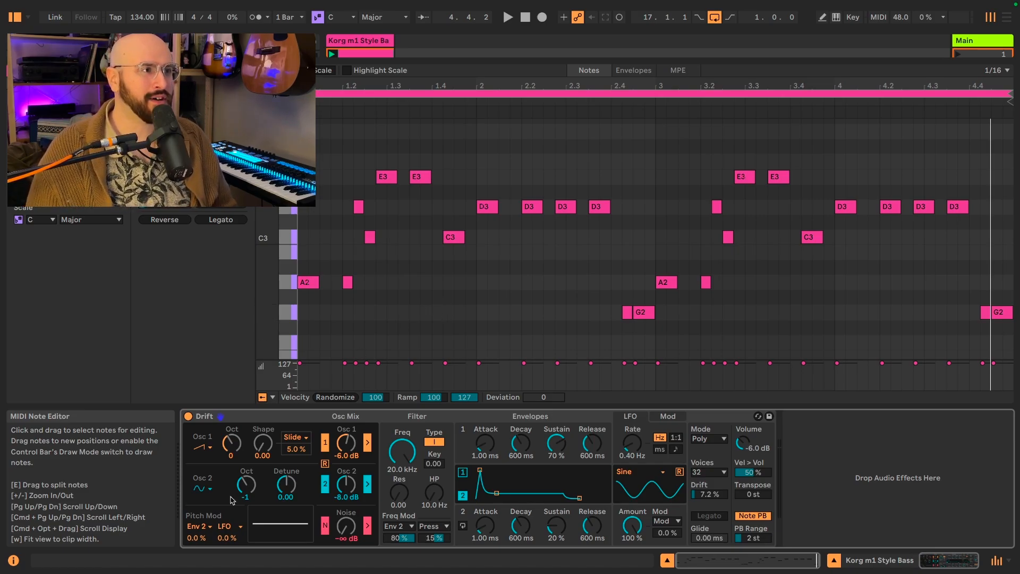
click(209, 450)
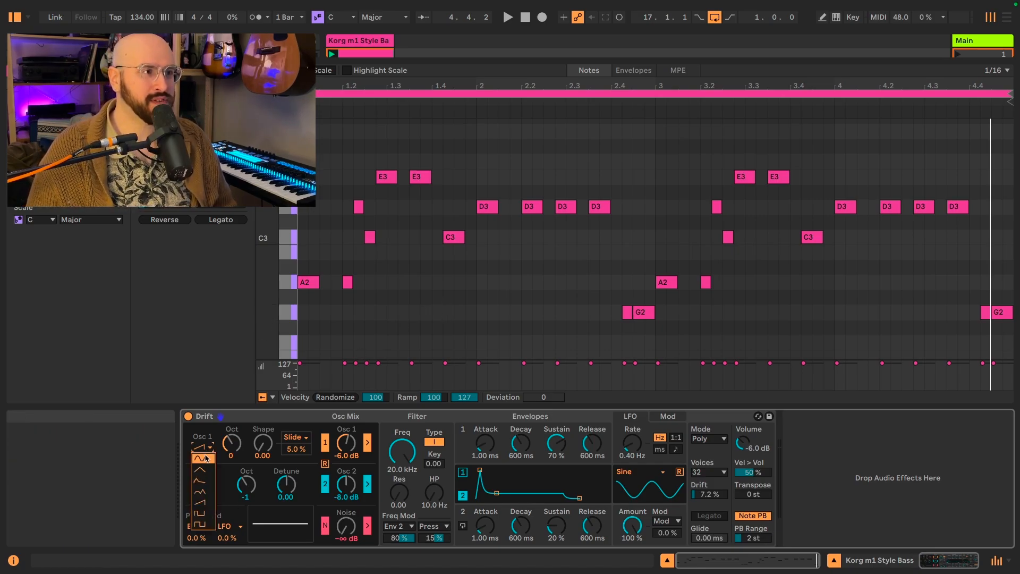
click(208, 458)
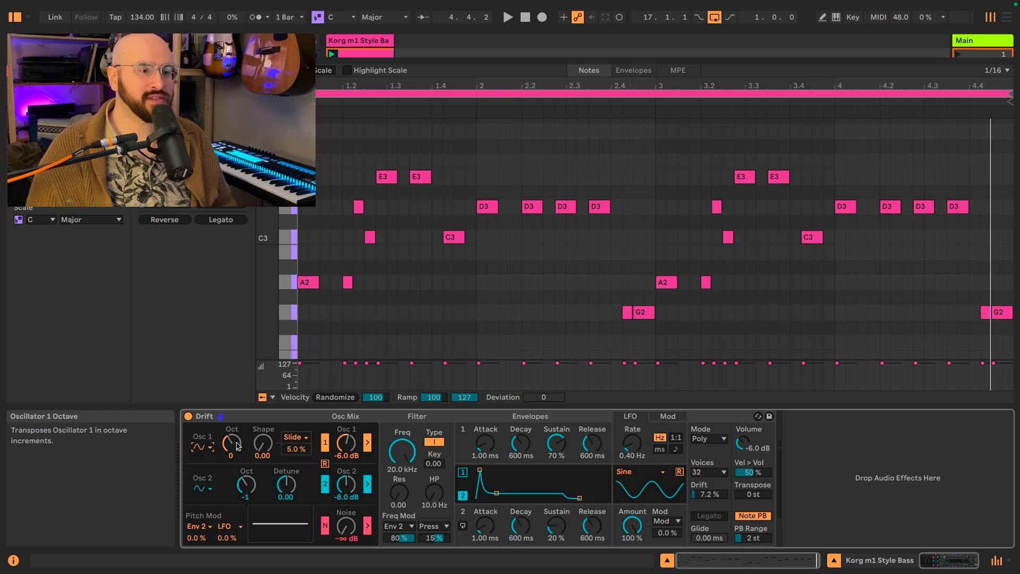
drag(233, 444, 234, 458)
click(348, 445)
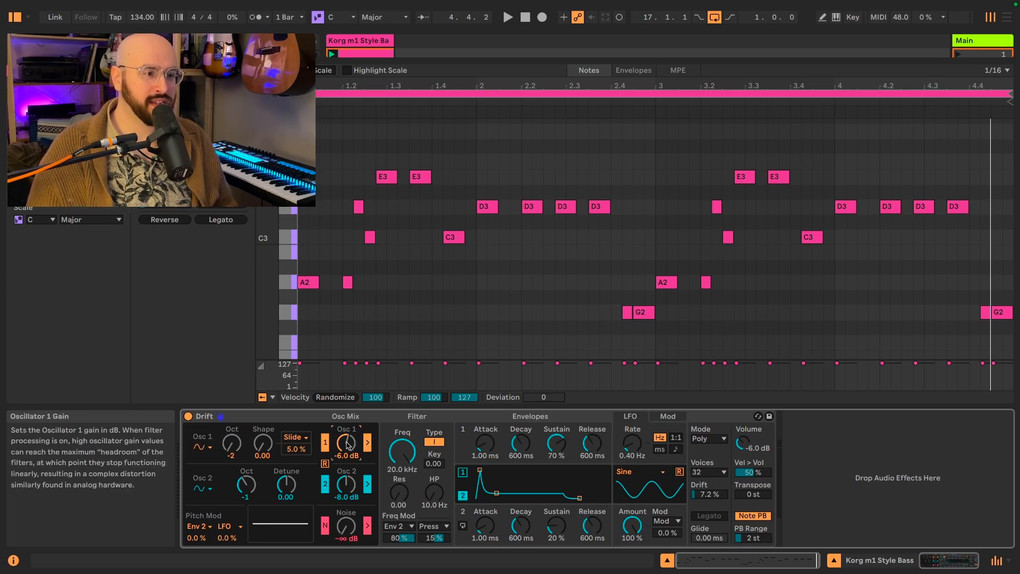
text(0)
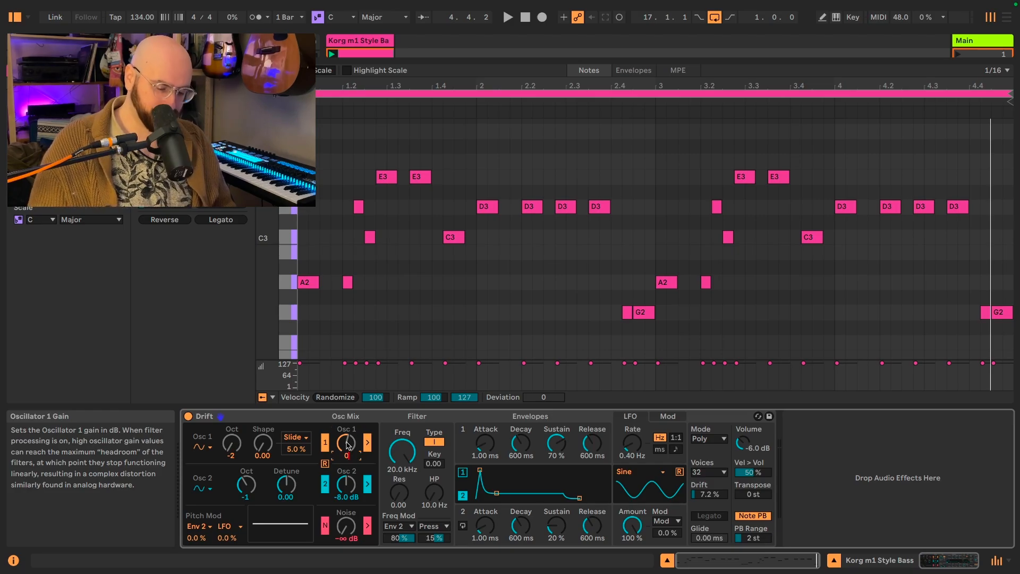
key(Return)
click(368, 443)
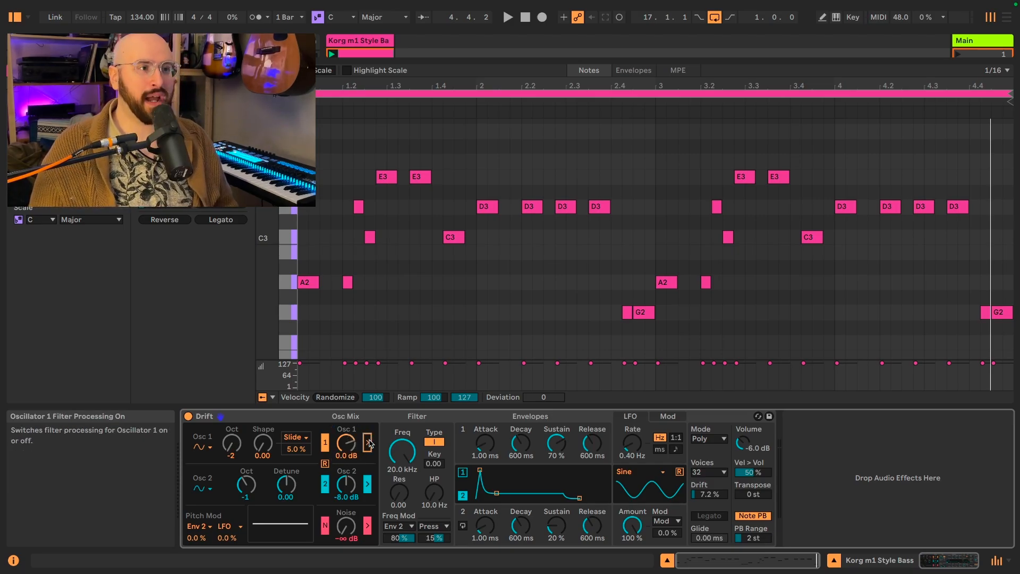
- Switch off oscillator 2 and play the clip to listen to oscillator 1 alone
click(327, 486)
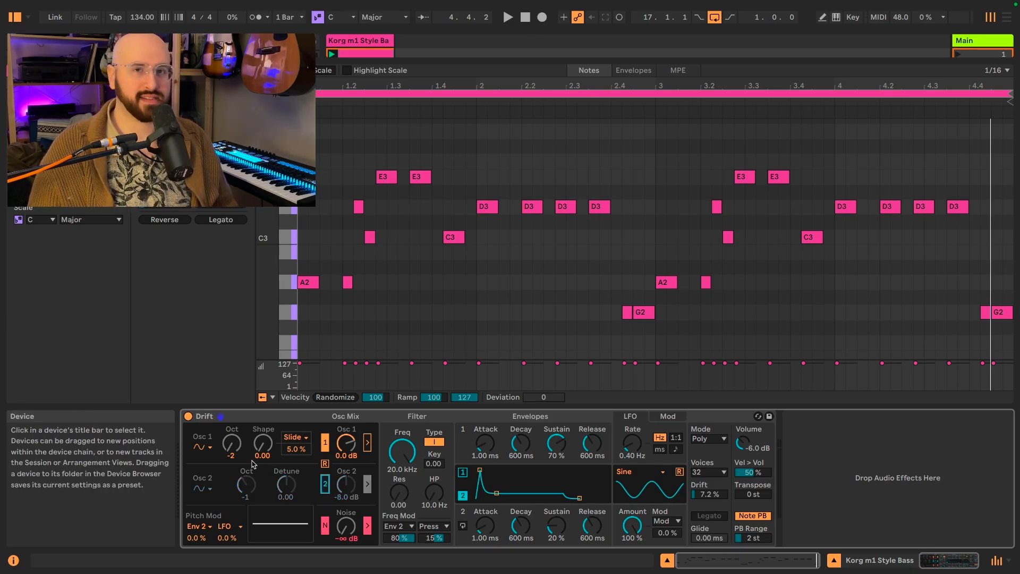
key(space)
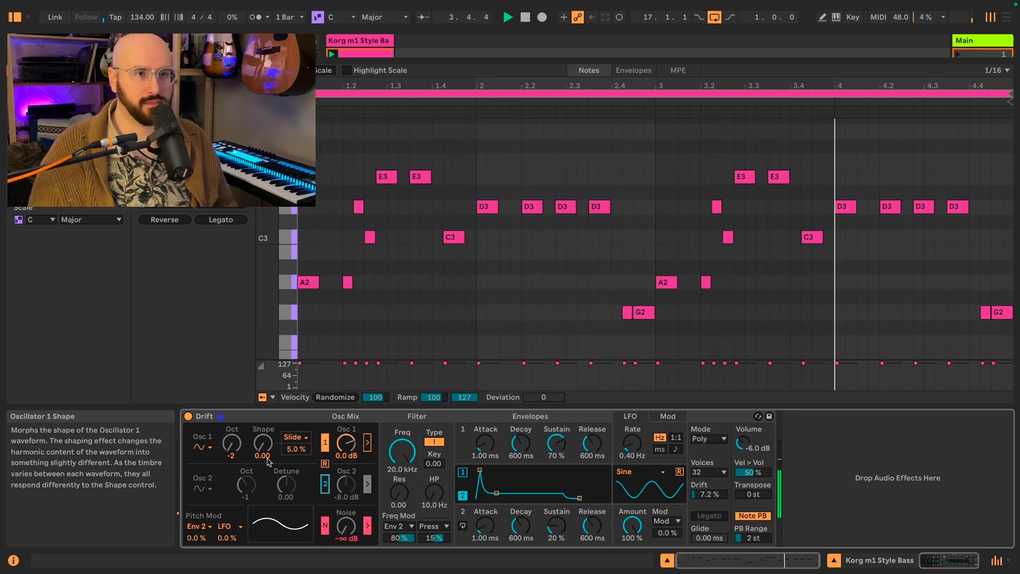
key(space)
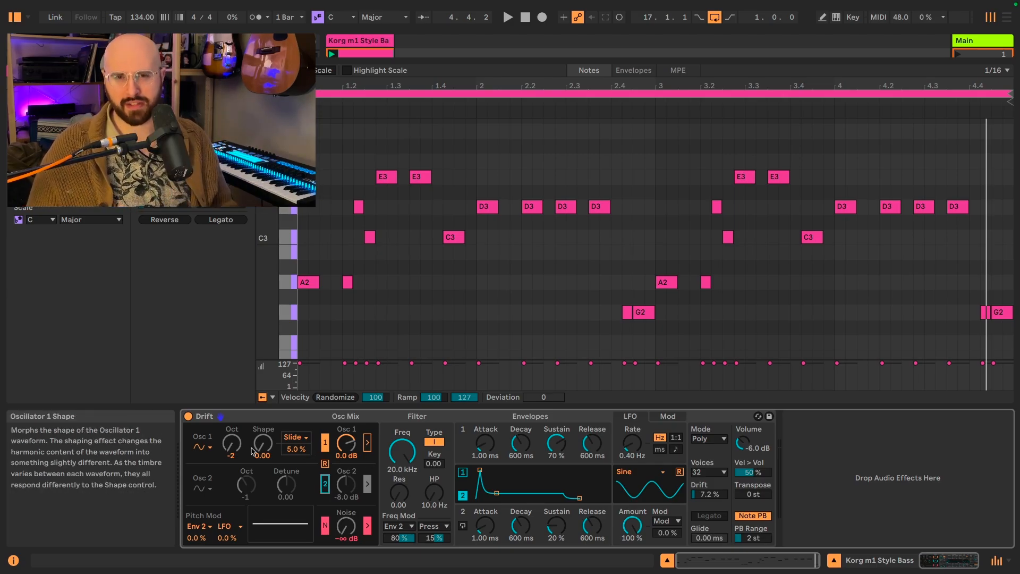
- Re-enable oscillator 2 as a rectangle wave at octave 0, detune 7.00 and -3.0 dB gain, and audition the clip
click(367, 483)
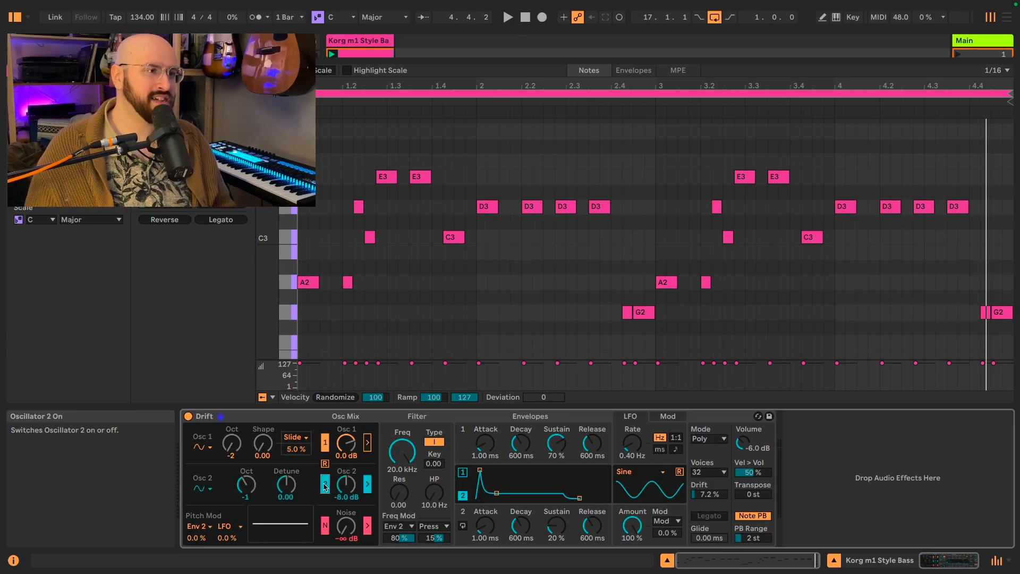
click(202, 488)
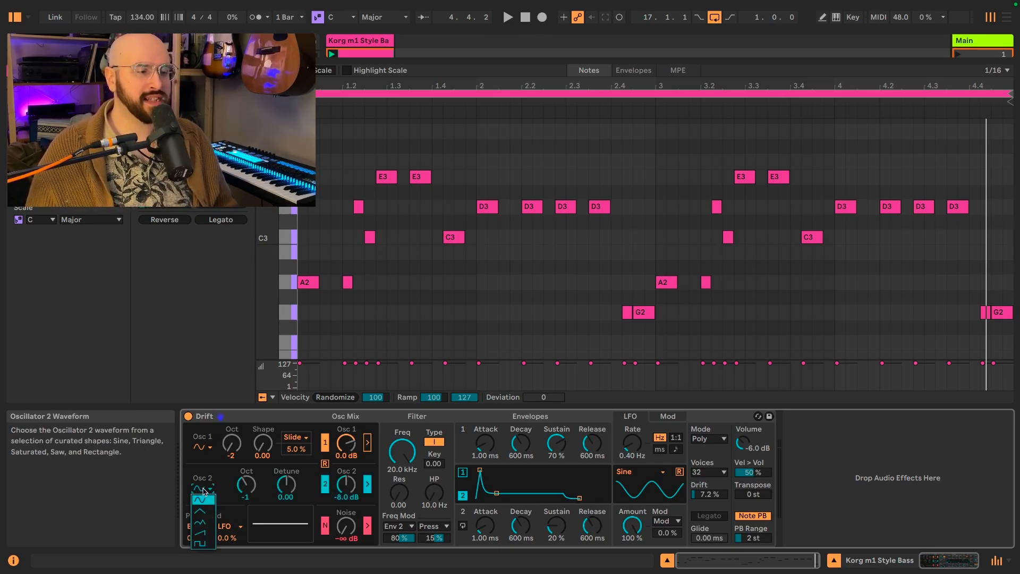
click(199, 546)
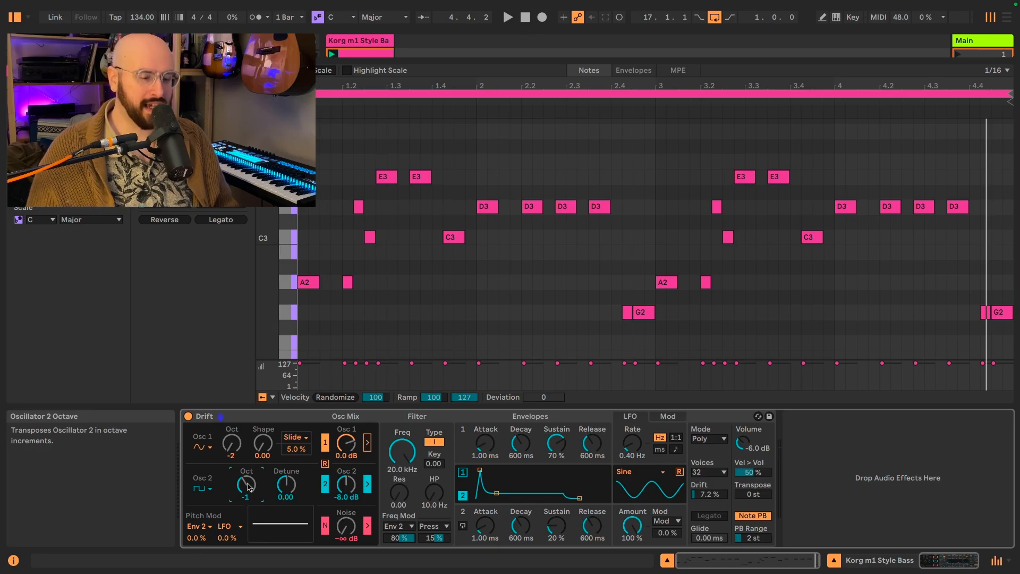
drag(248, 487, 292, 489)
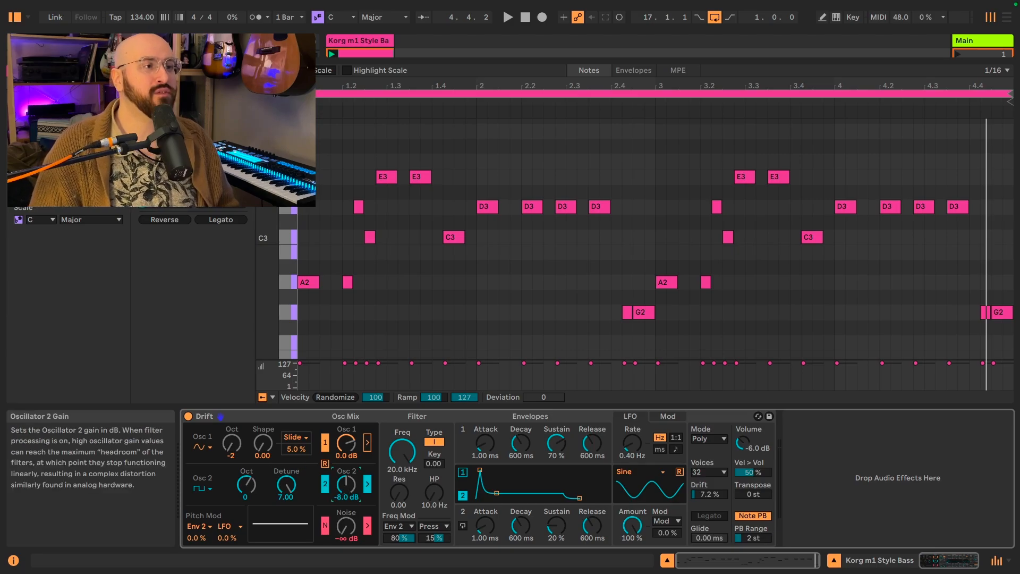
drag(347, 488, 348, 489)
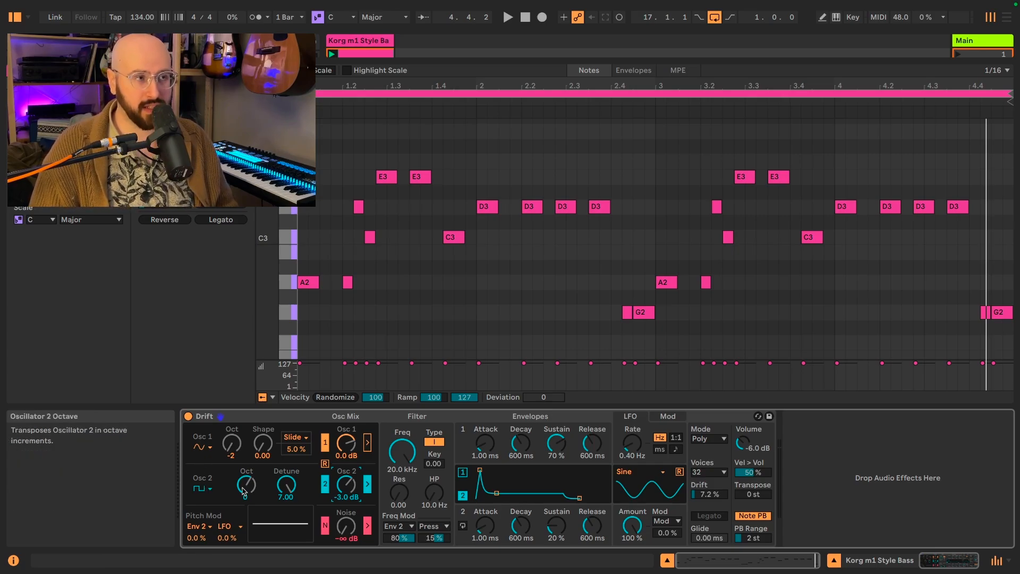
key(space)
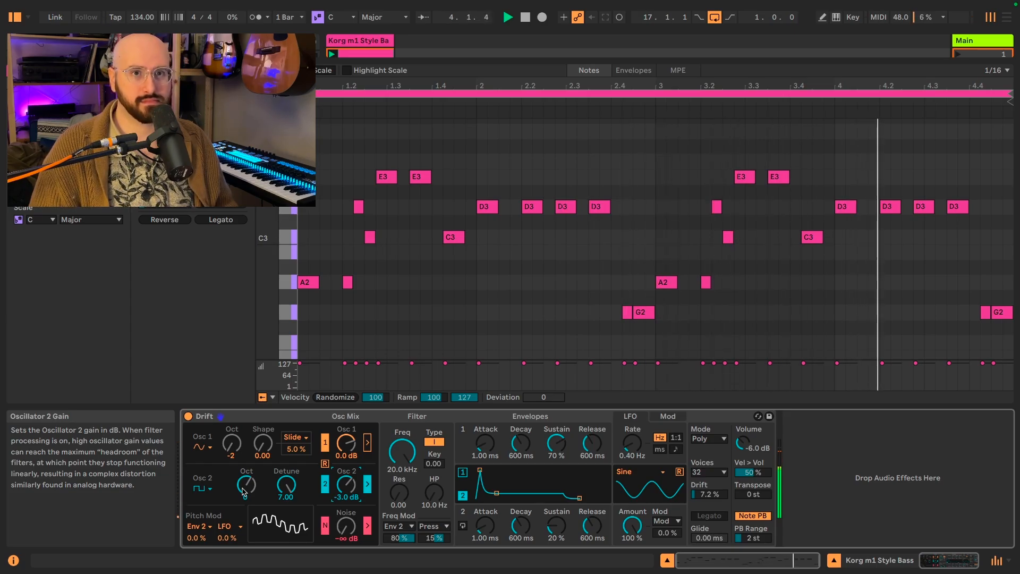
key(space)
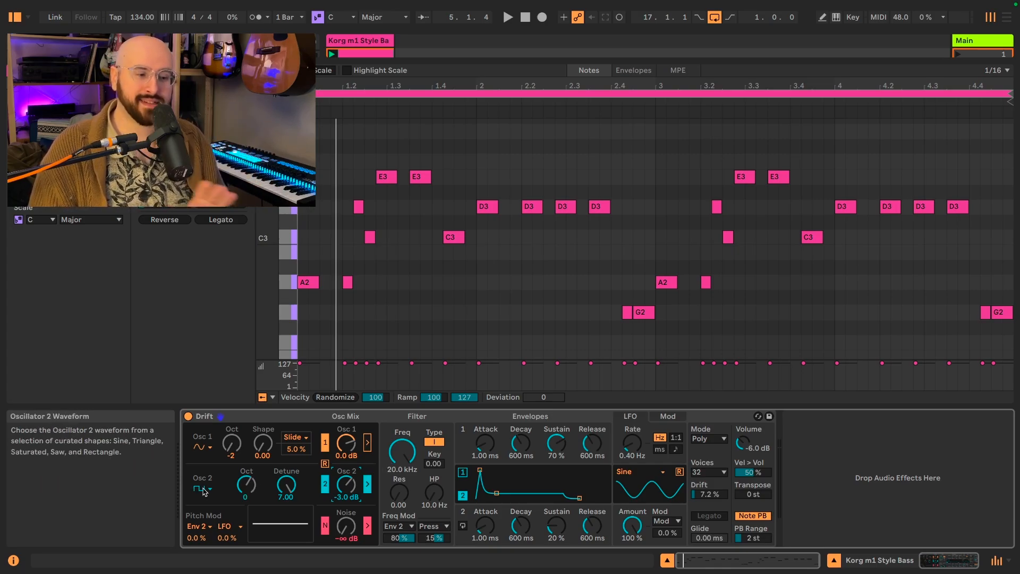
- Set the low-pass filter to type II with key tracking at 1.00 and a frequency of 30 Hz
click(434, 442)
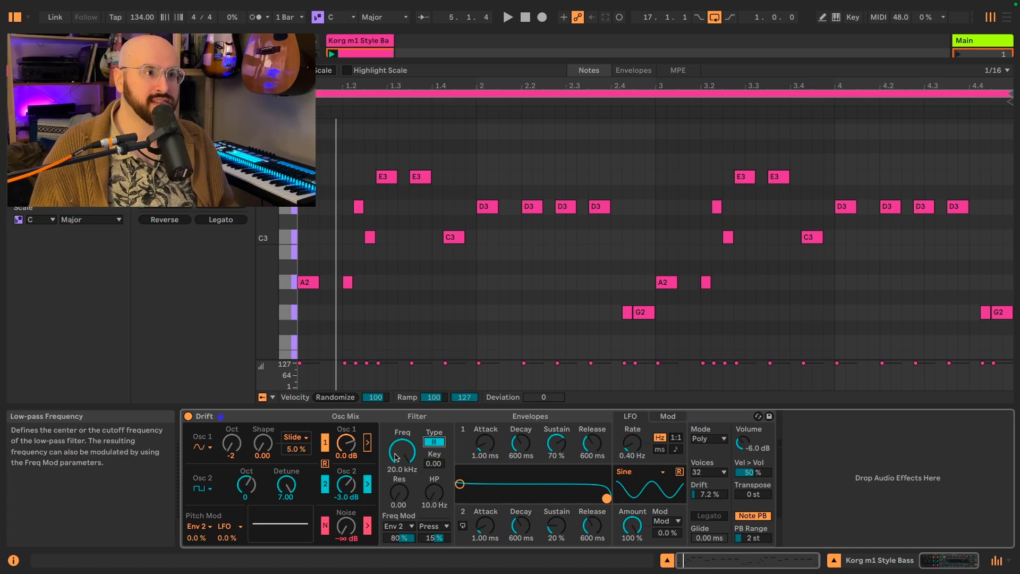
drag(436, 465, 436, 399)
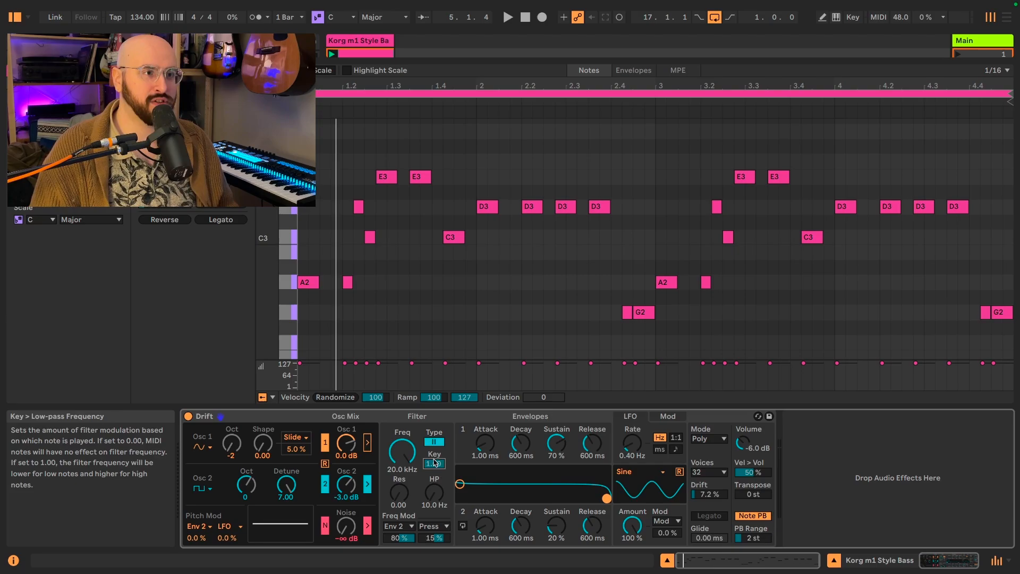
click(403, 454)
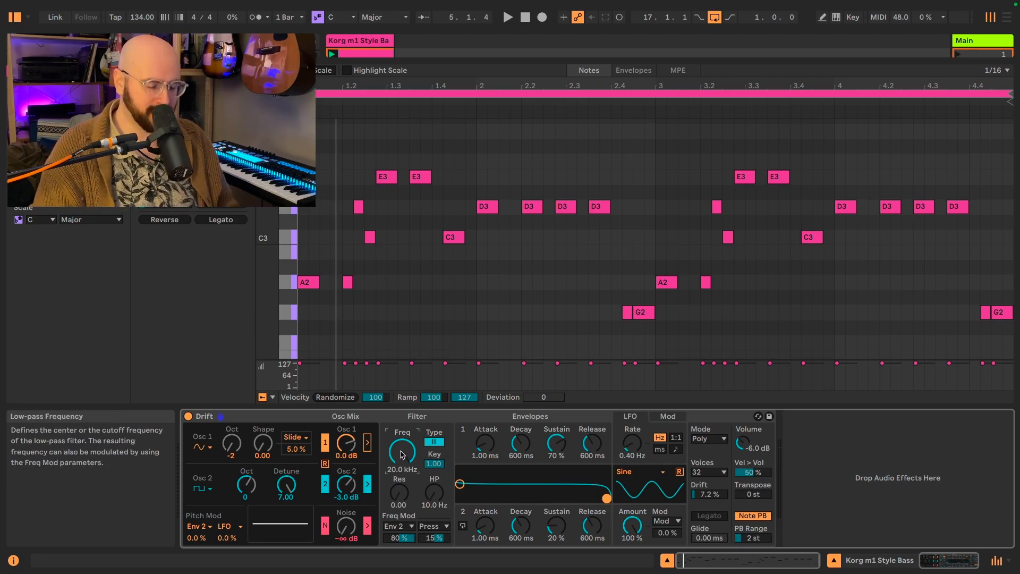
text(30)
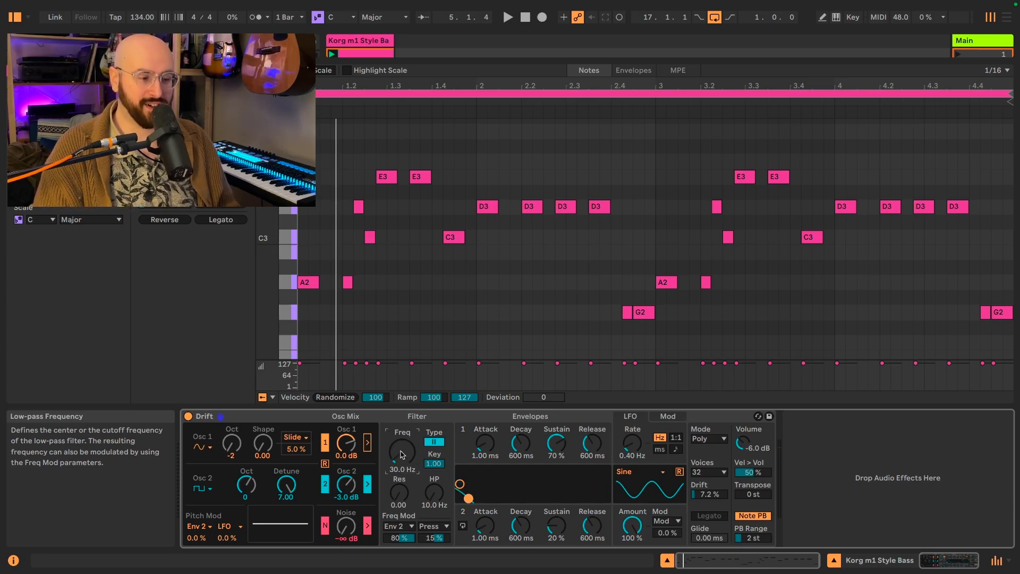
- Modulate the filter frequency with Env 1 at 50% and audition the clip
click(405, 526)
click(418, 441)
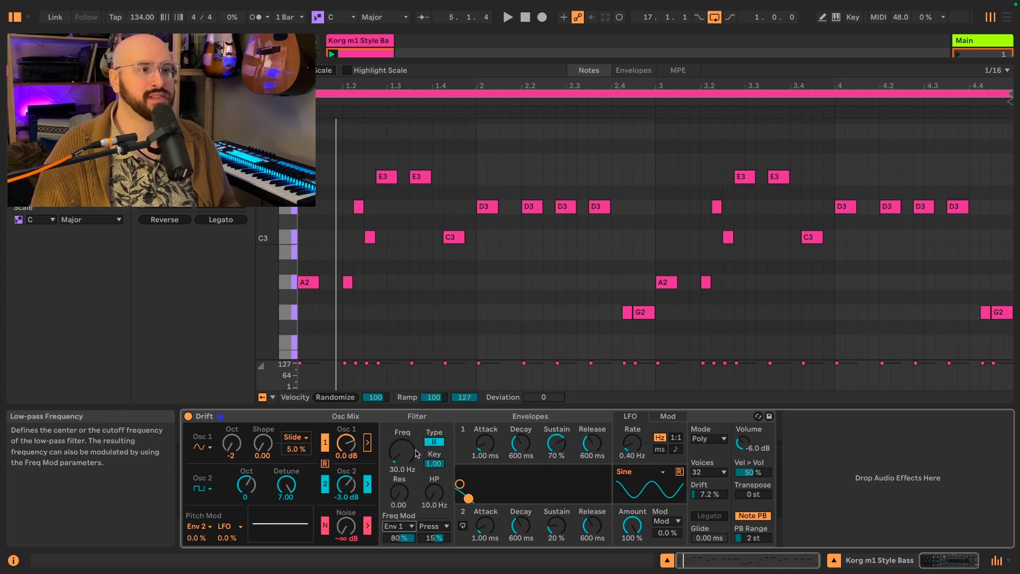
click(401, 538)
text(50)
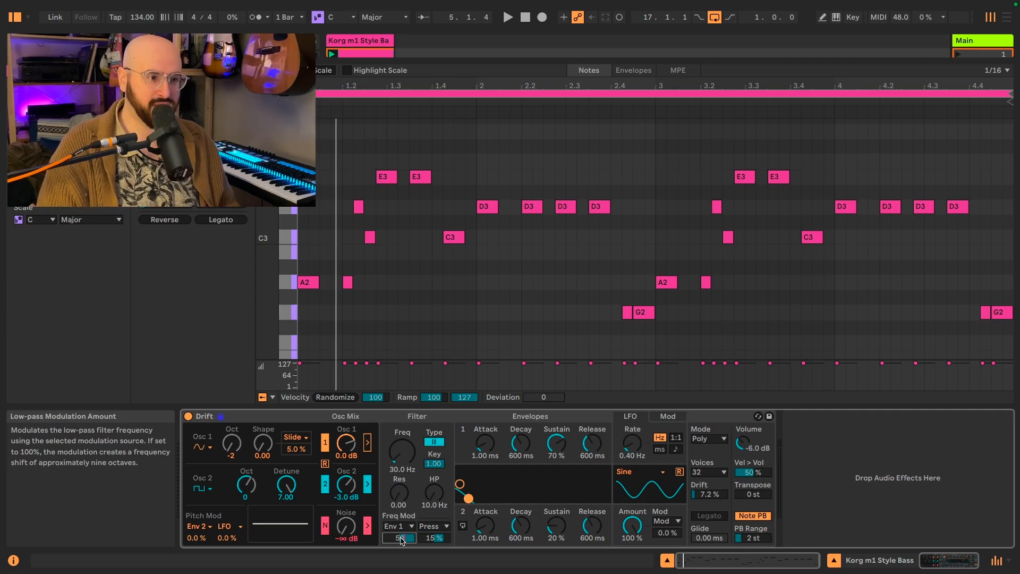
key(space)
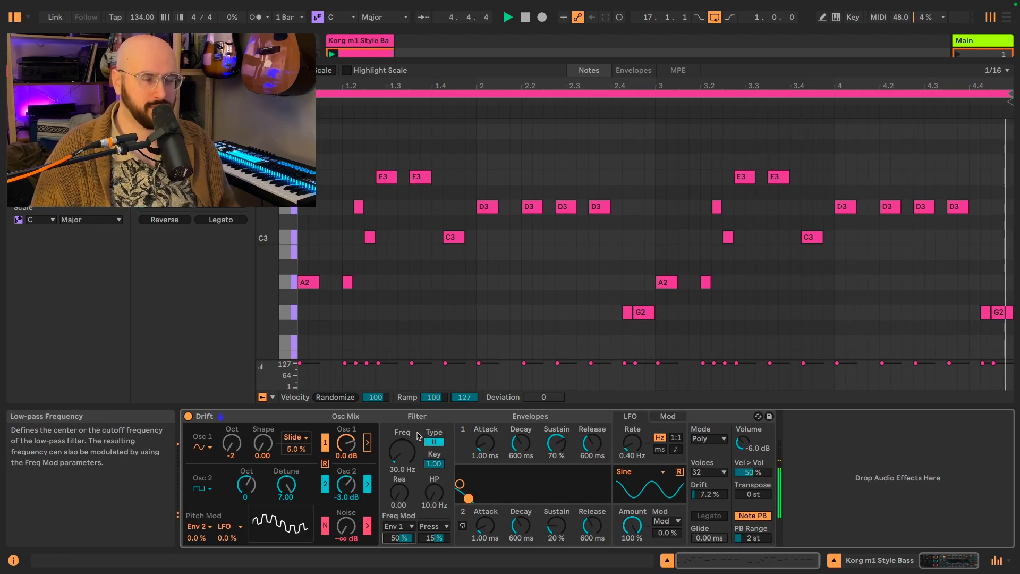
key(space)
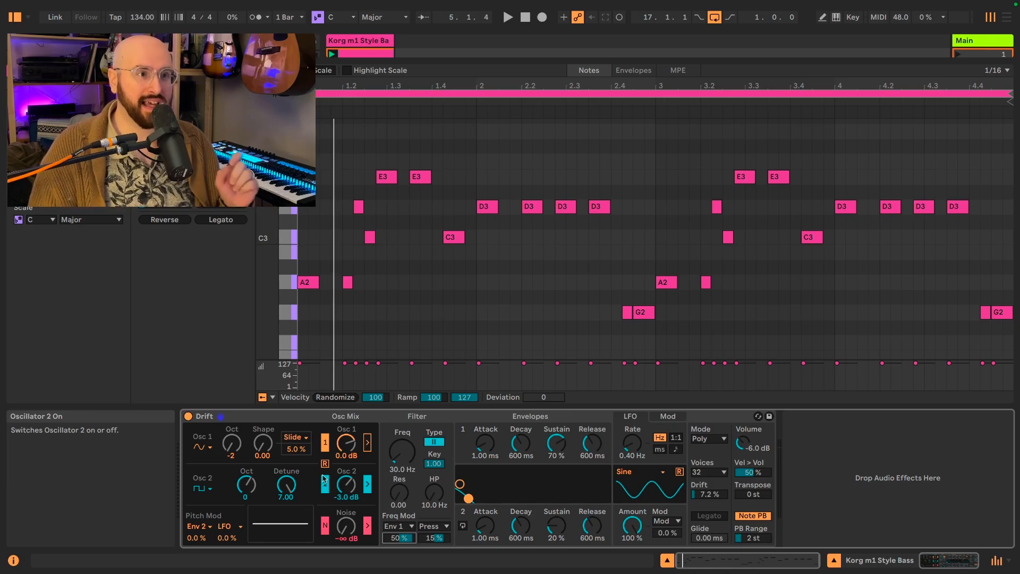
- Set envelope 1's sustain to 75% and the voice mode to Mono, then audition the clip
click(556, 451)
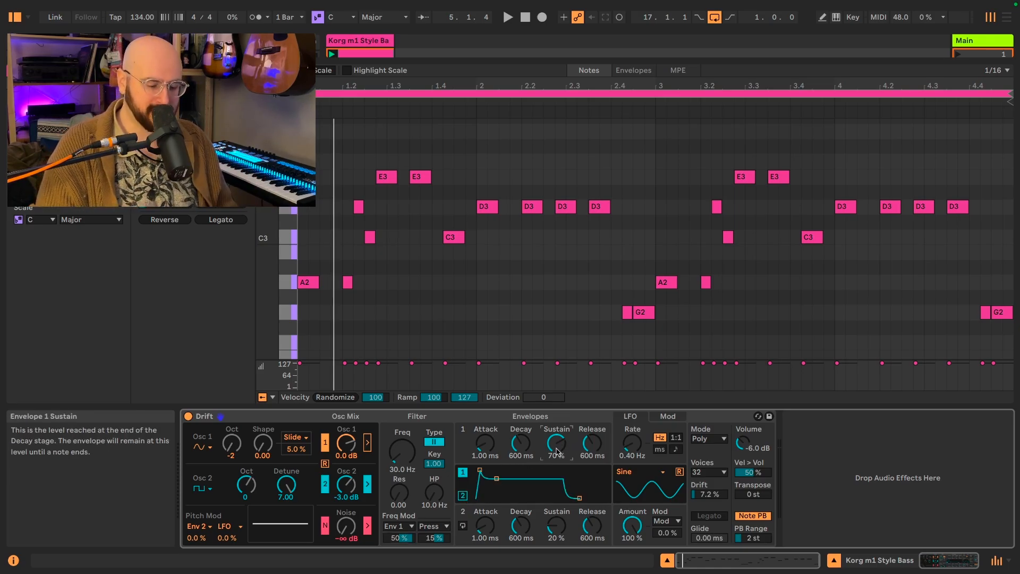
text(1)
key(Return)
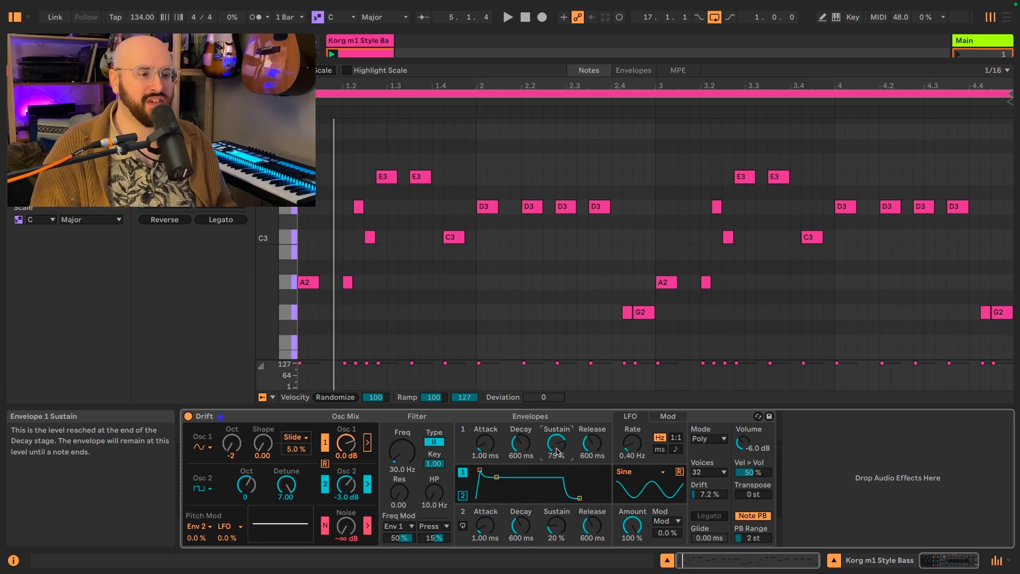
click(720, 439)
click(713, 462)
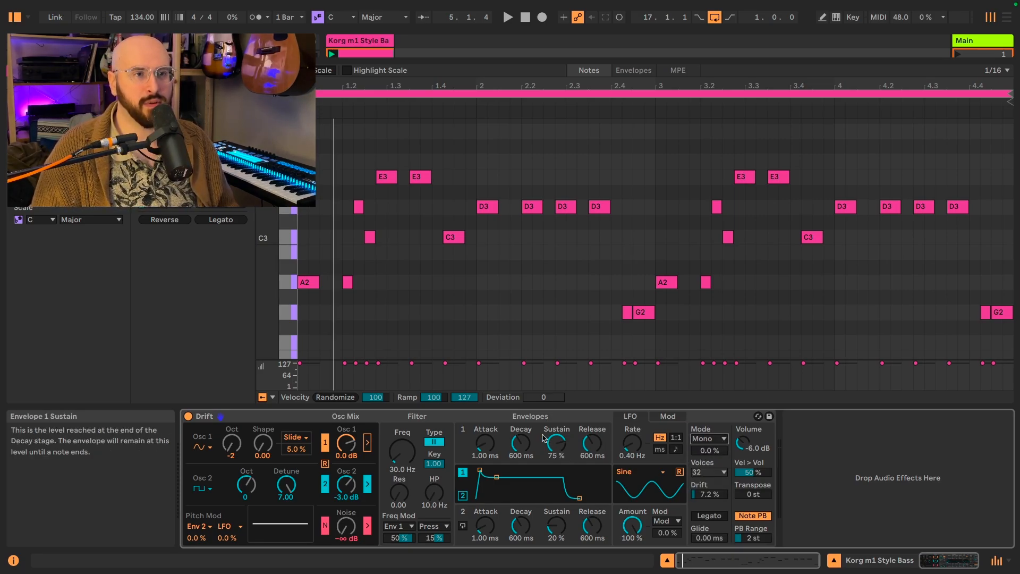
key(space)
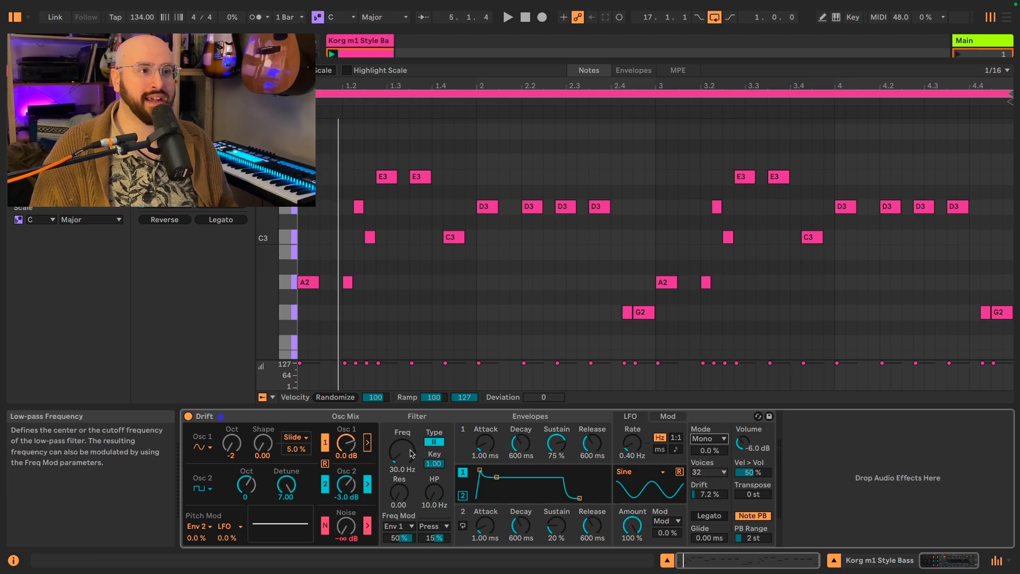
- Try a filter frequency of about 87.9 Hz and oscillator 2 gain of about -15 dB while listening to the clip
key(space)
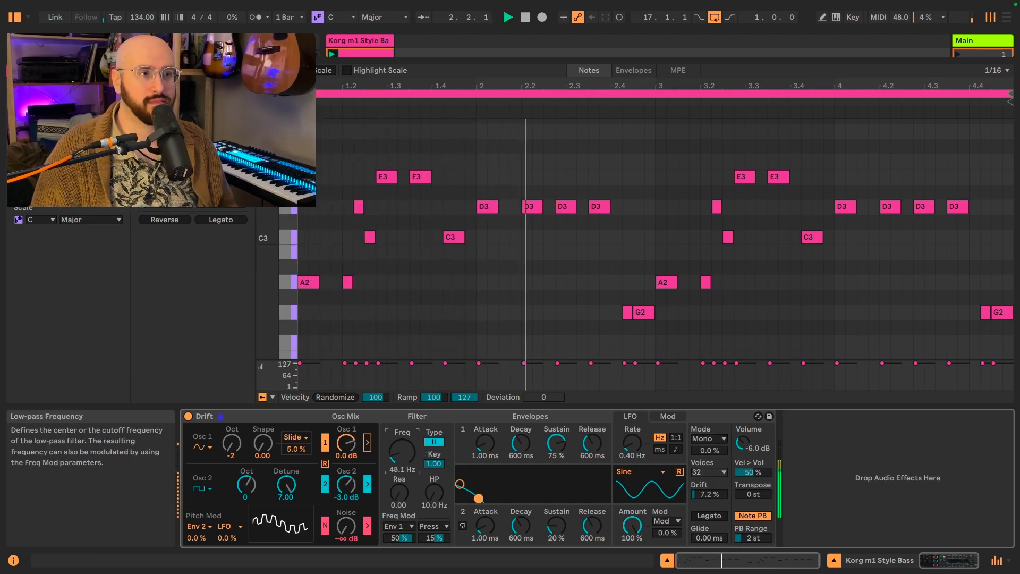
mouse_move(402, 452)
mouse_down()
mouse_move(402, 436)
mouse_move(397, 451)
mouse_up()
key(space)
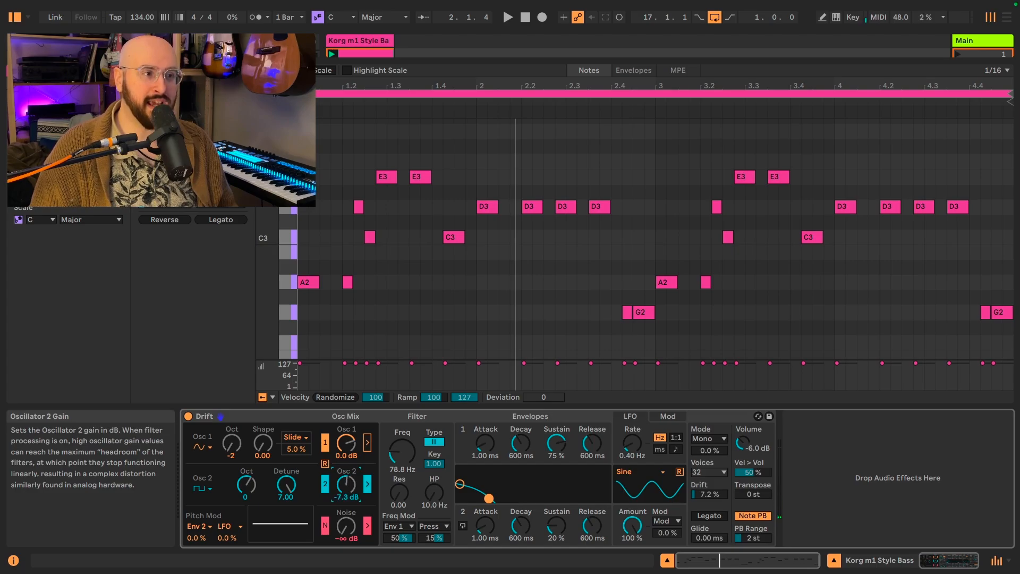
drag(346, 485, 345, 497)
key(space)
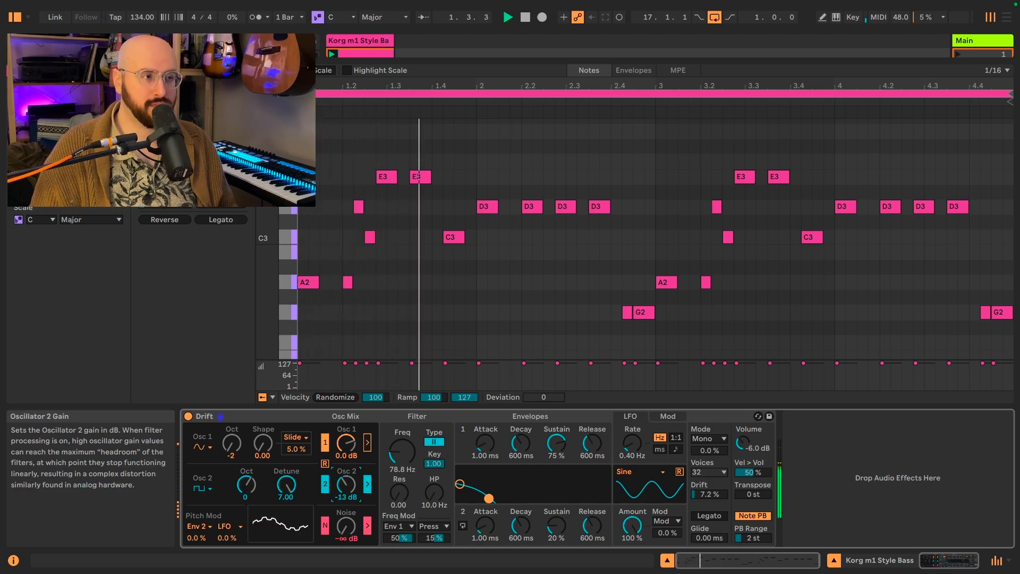
drag(402, 451, 402, 455)
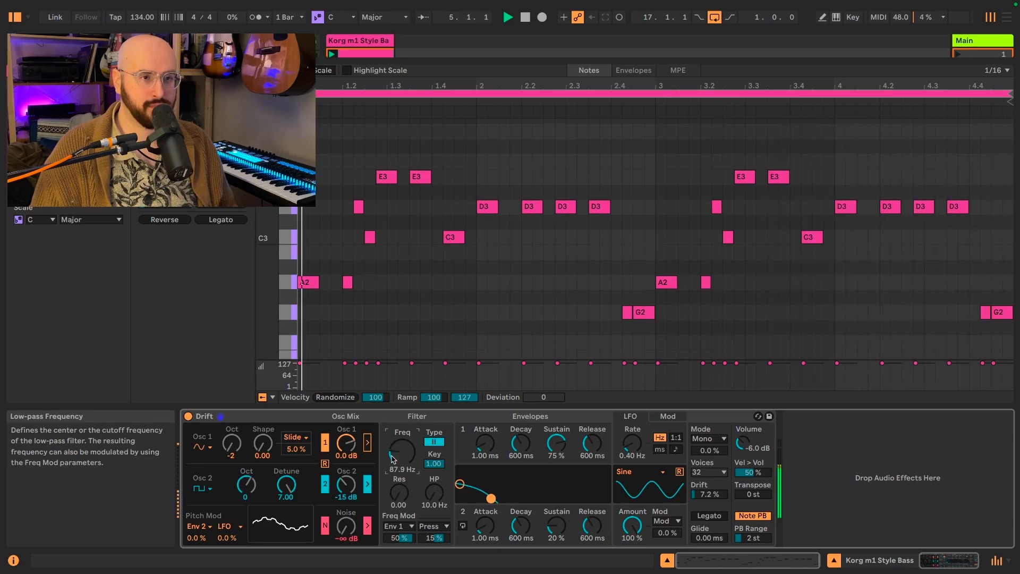
key(space)
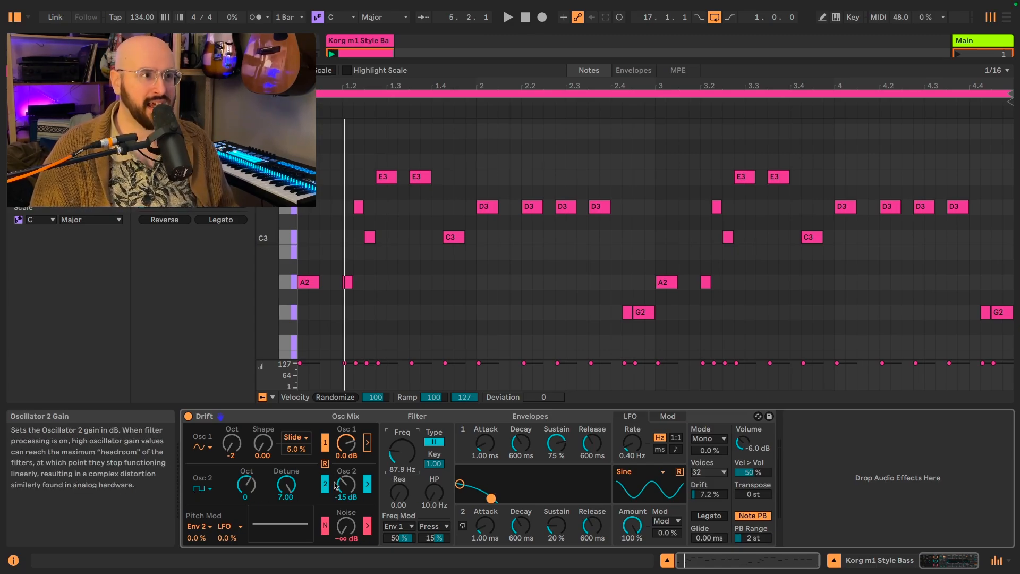
- Set oscillator 2's gain to -3.0 dB and the low-pass filter frequency to about 45.5 Hz
drag(344, 491, 345, 468)
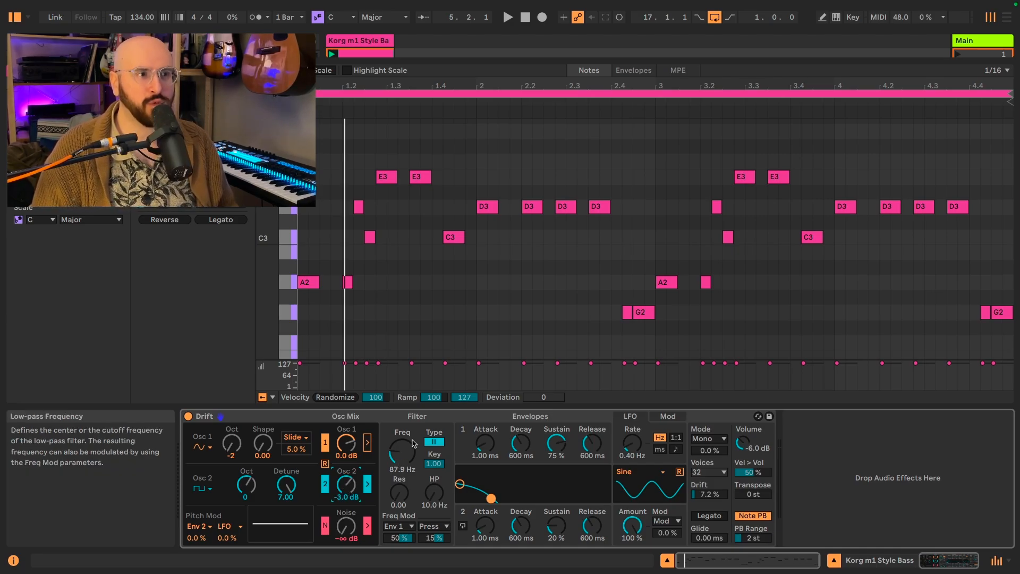
drag(413, 443, 414, 457)
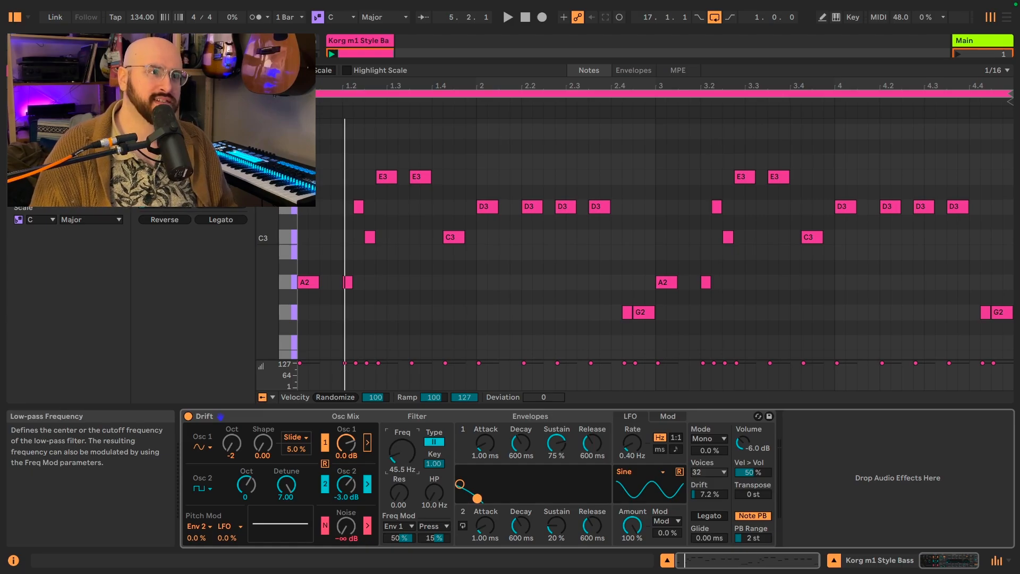
- Set the low-pass filter frequency to about 56.7 Hz while auditioning the clip
key(space)
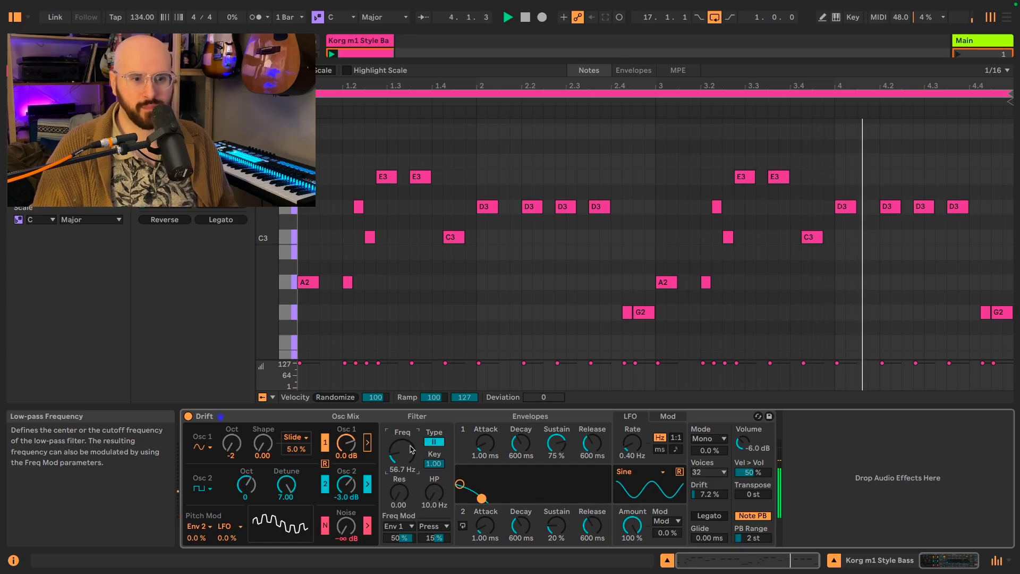
key(space)
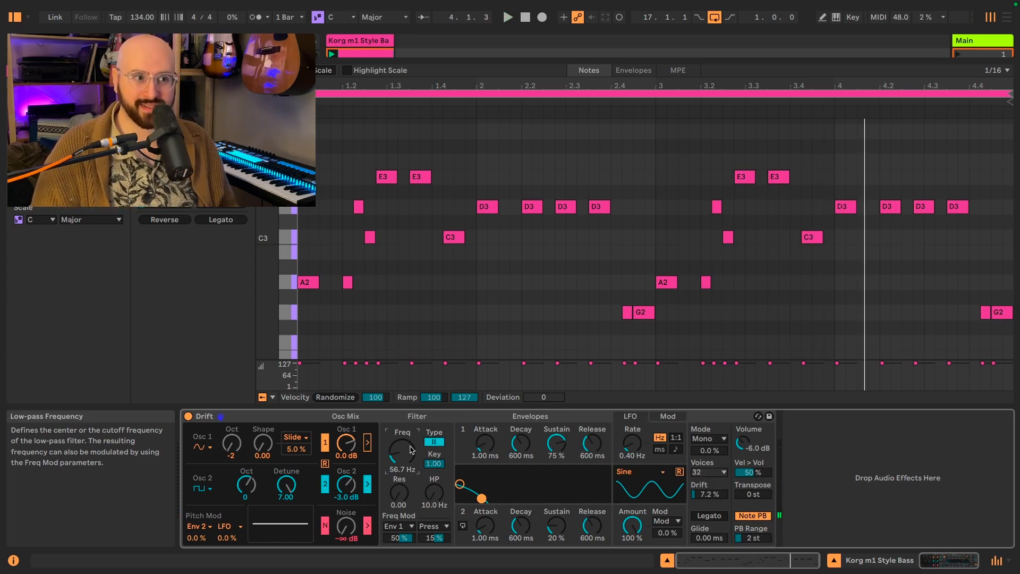
- Try Env 2 as the filter frequency modulation source with an envelope 2 attack of about 63.4 ms while the clip plays
click(406, 526)
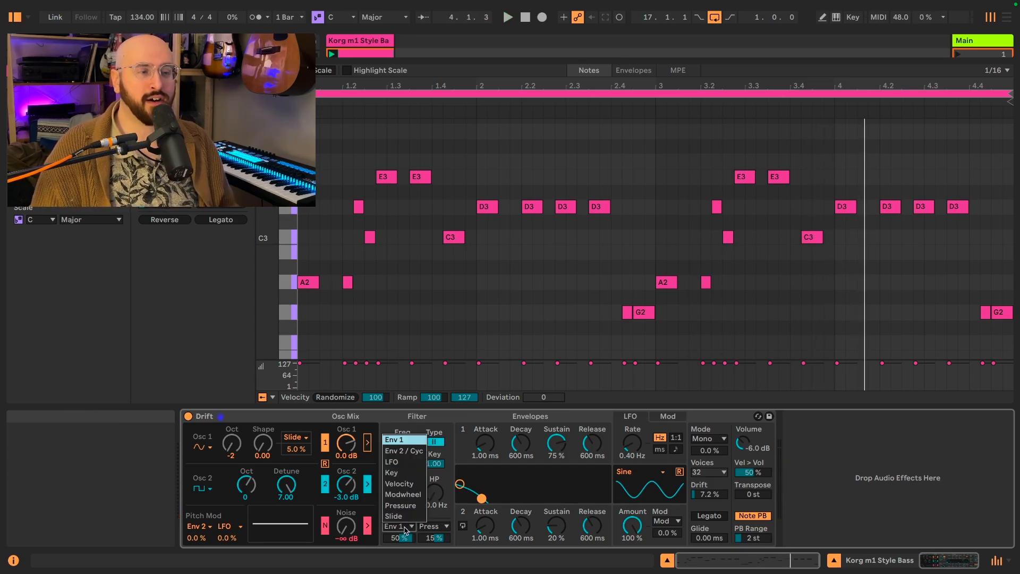
click(407, 451)
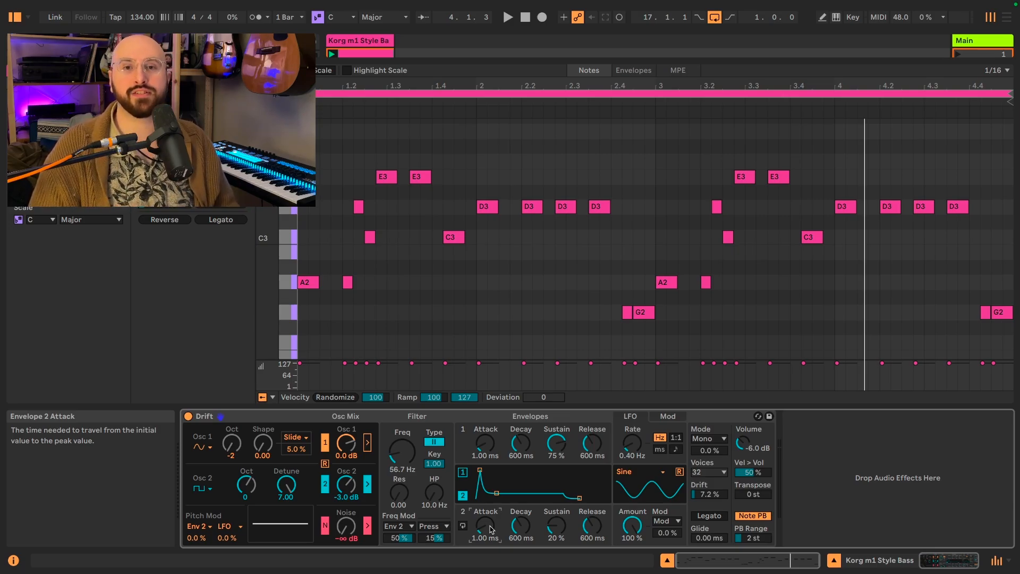
key(space)
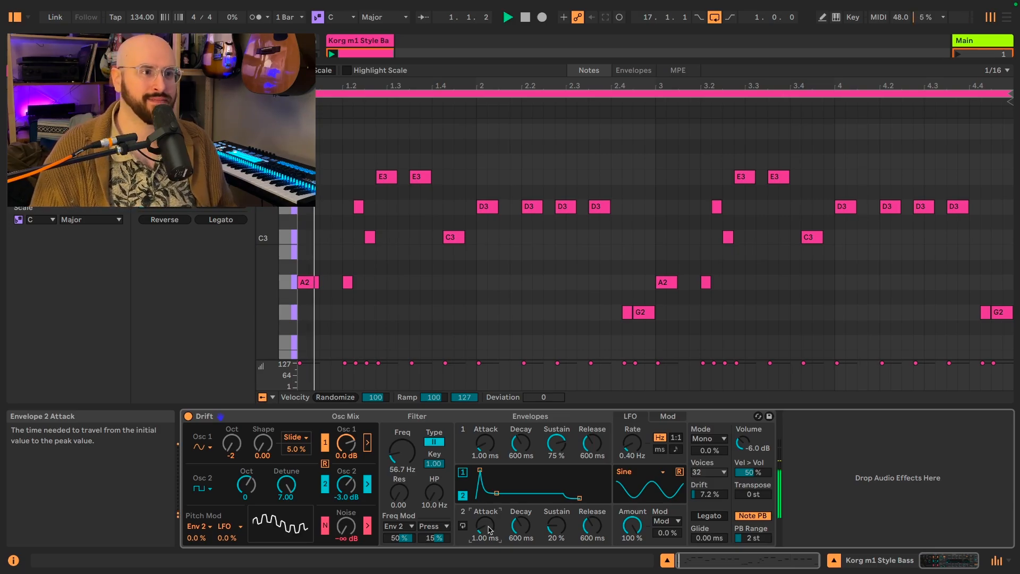
drag(490, 529, 491, 508)
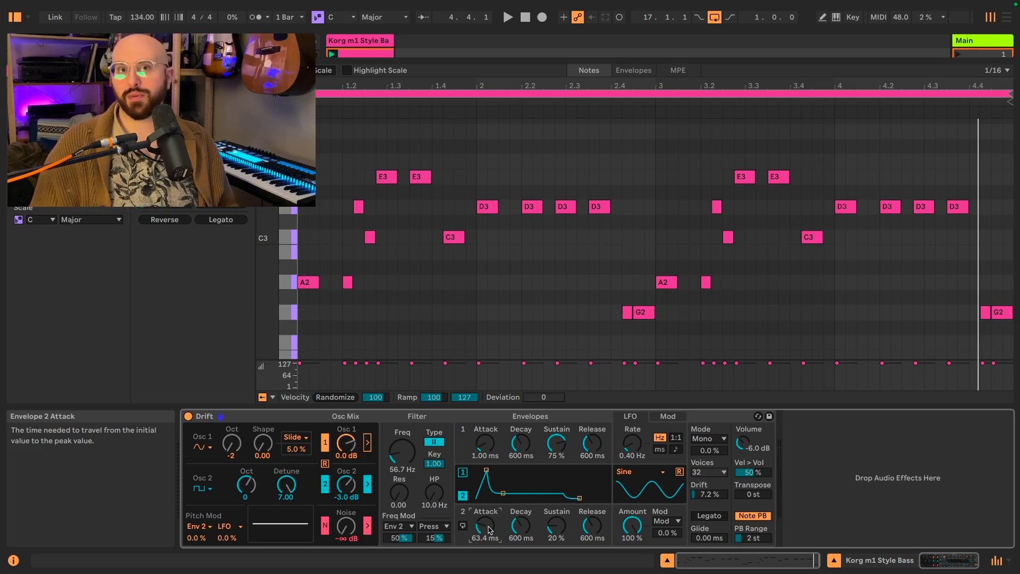
- Try an envelope 2 decay of about 5.46 s and an attack of about 114 ms while listening to the clip
key(space)
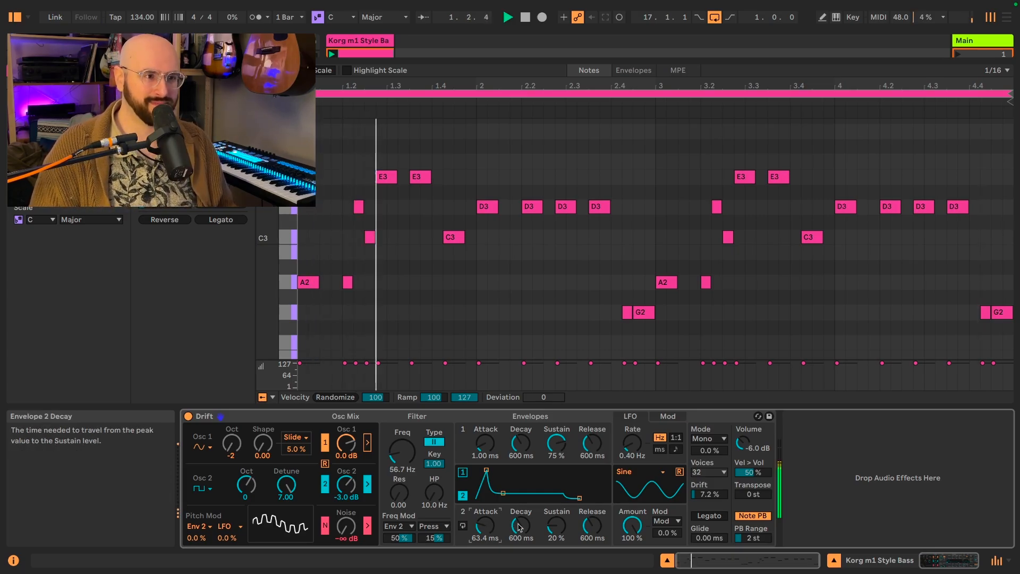
drag(521, 526, 521, 500)
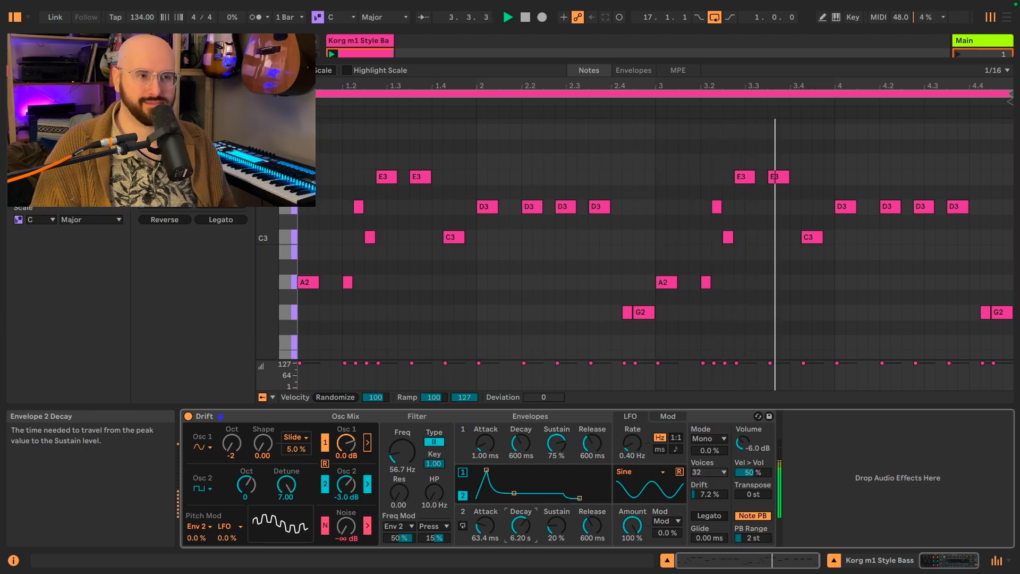
drag(521, 527, 483, 537)
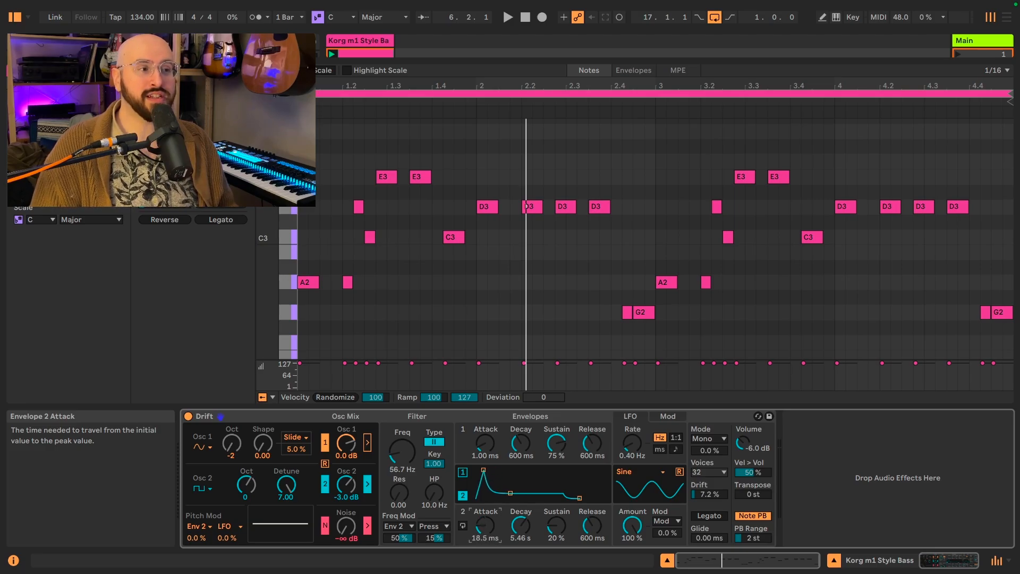
drag(483, 527, 484, 512)
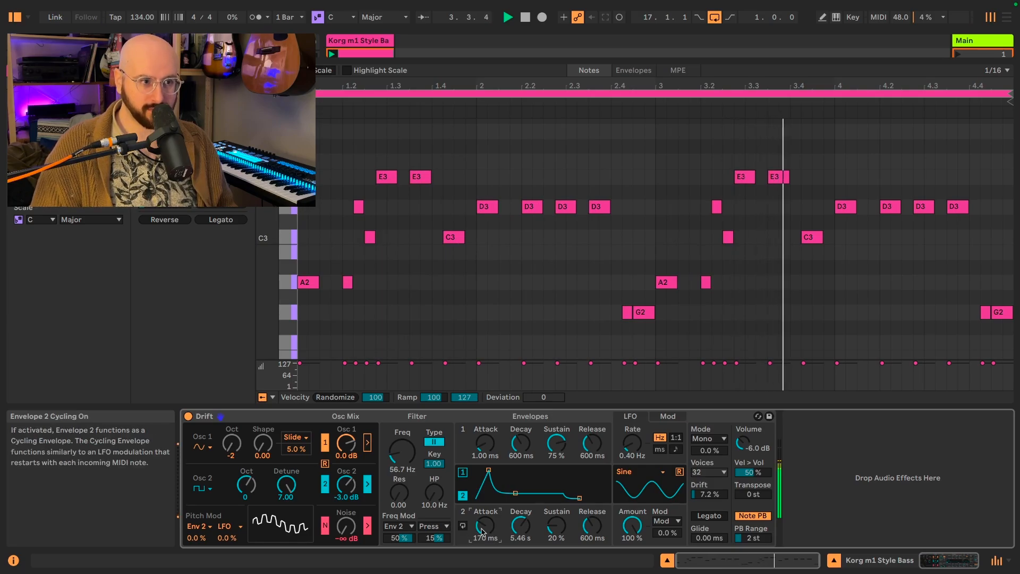
drag(484, 526, 484, 531)
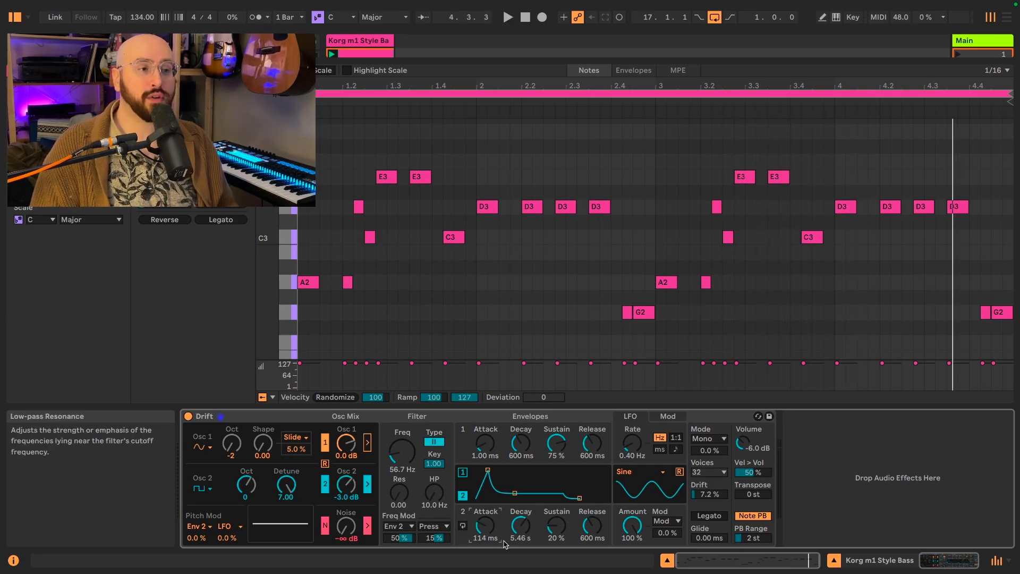
- Set the filter frequency modulation source to Env 1, and envelope 2's attack to 0 ms and decay to 600 ms
click(411, 526)
click(398, 439)
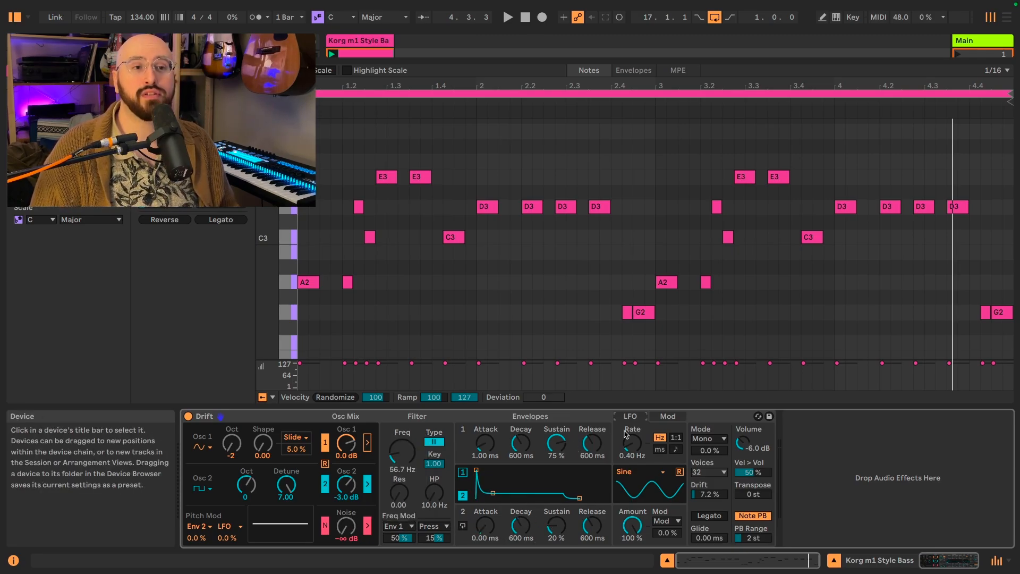
- In the first modulation slot, assign Env 2 / Cyc to Noise Gain with an amount of 100%
click(670, 417)
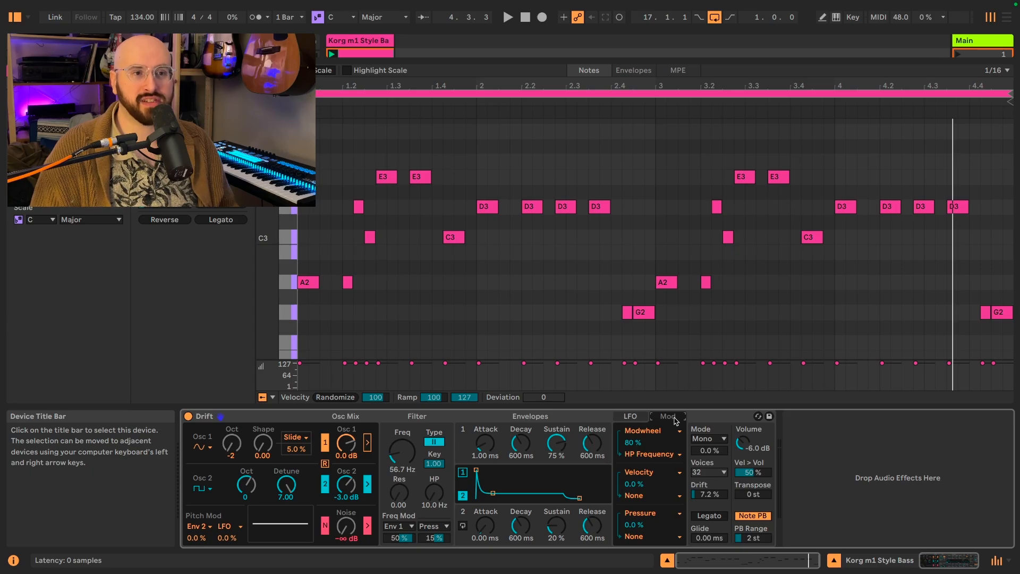
click(676, 435)
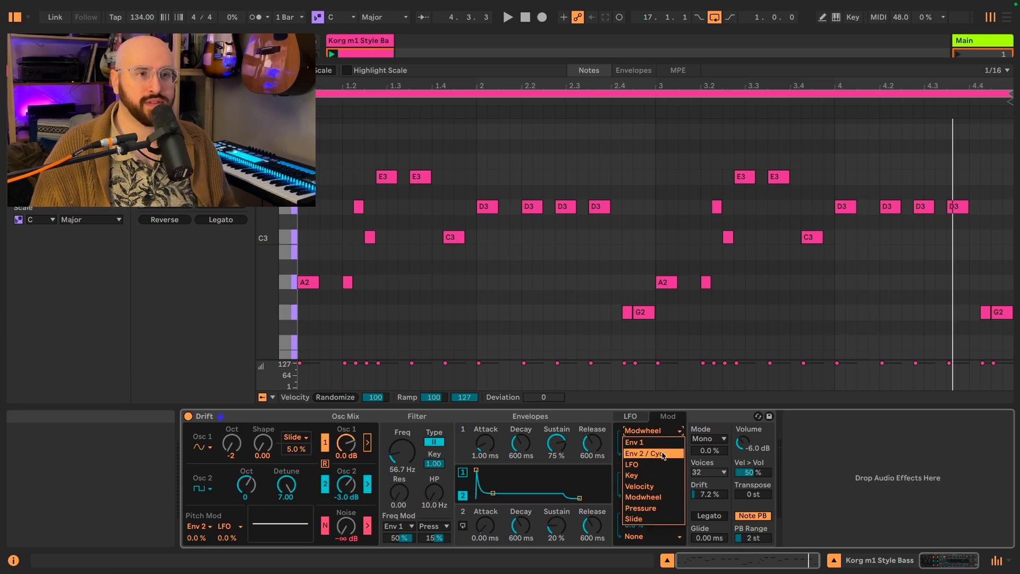
click(664, 454)
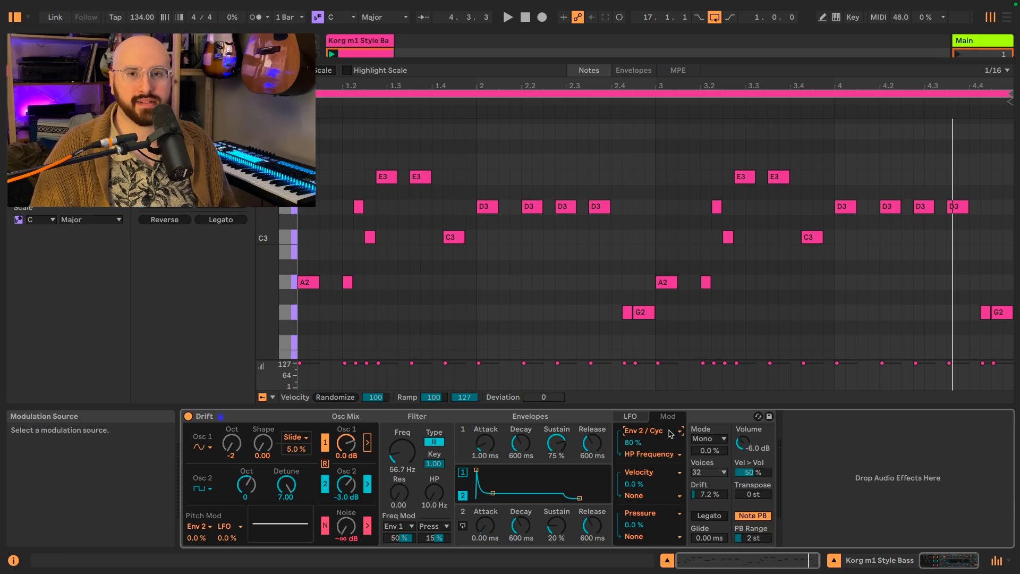
click(652, 455)
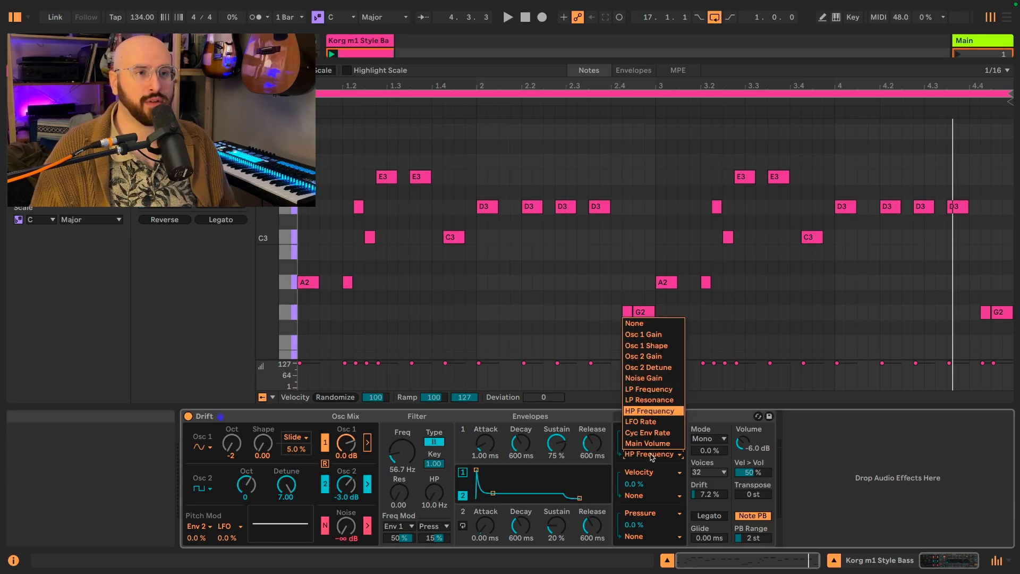
click(665, 379)
drag(659, 443, 658, 432)
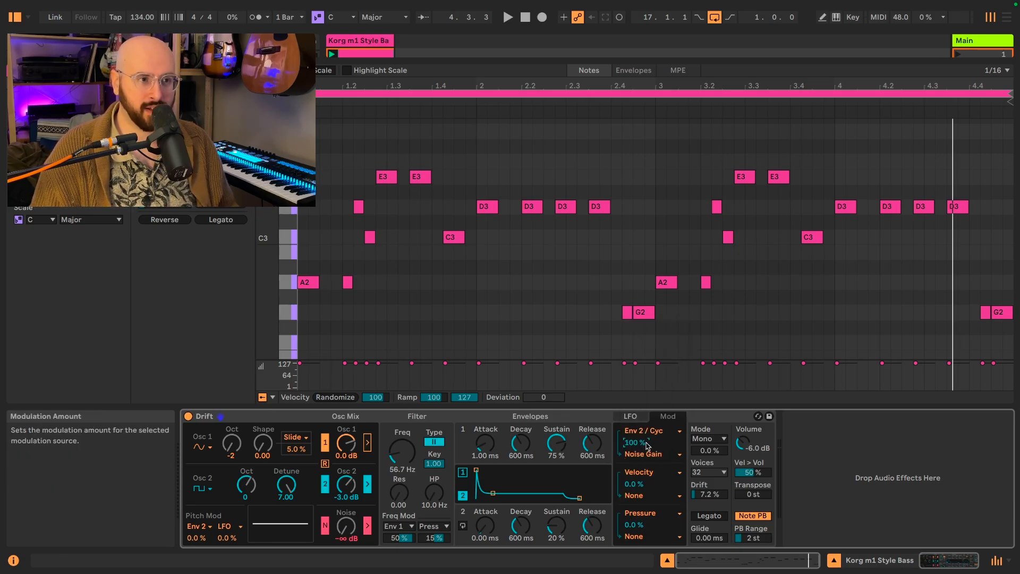
- Set envelope 2's sustain to 0% and switch off filter processing for the noise generator
click(532, 531)
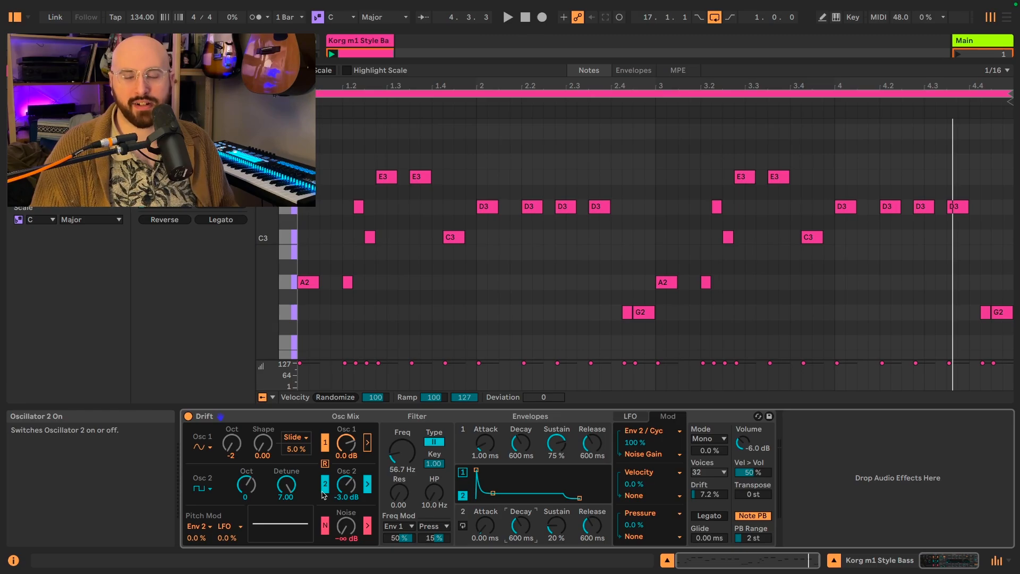
click(350, 530)
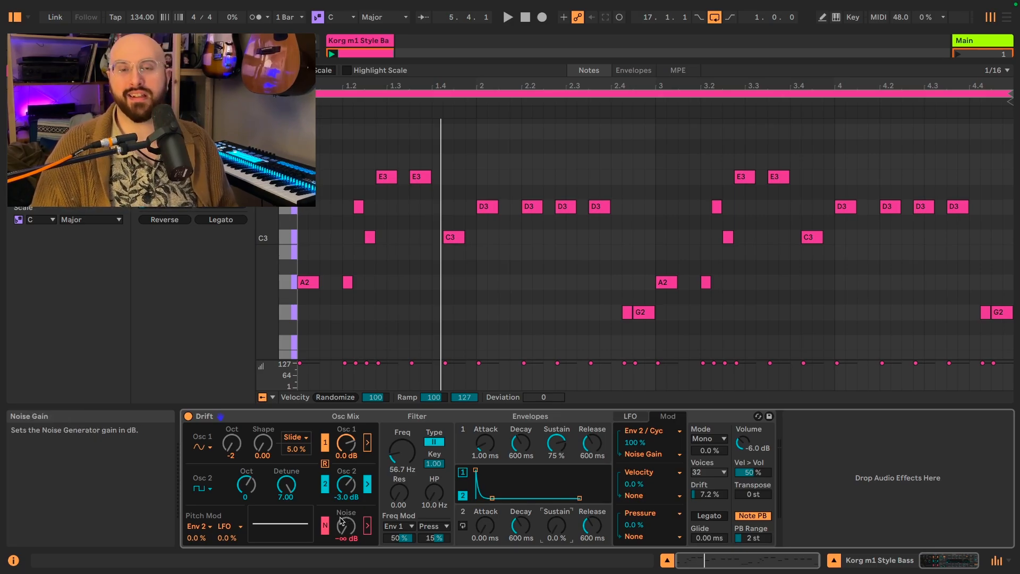
- Try a noise gain of about -14 dB and an envelope 2 decay of about 32.1 ms while the clip plays
key(space)
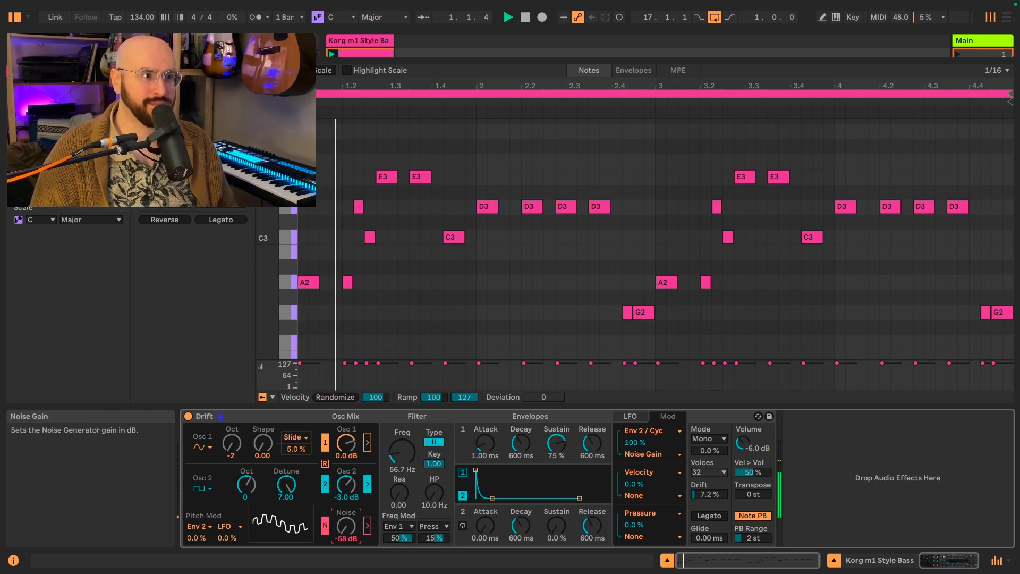
drag(343, 522, 343, 466)
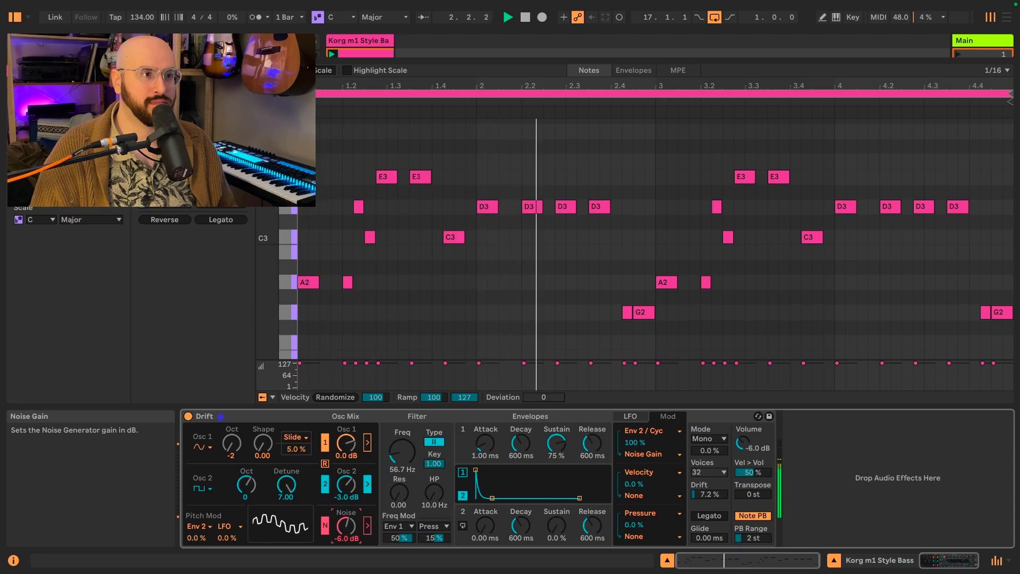
drag(521, 525, 520, 534)
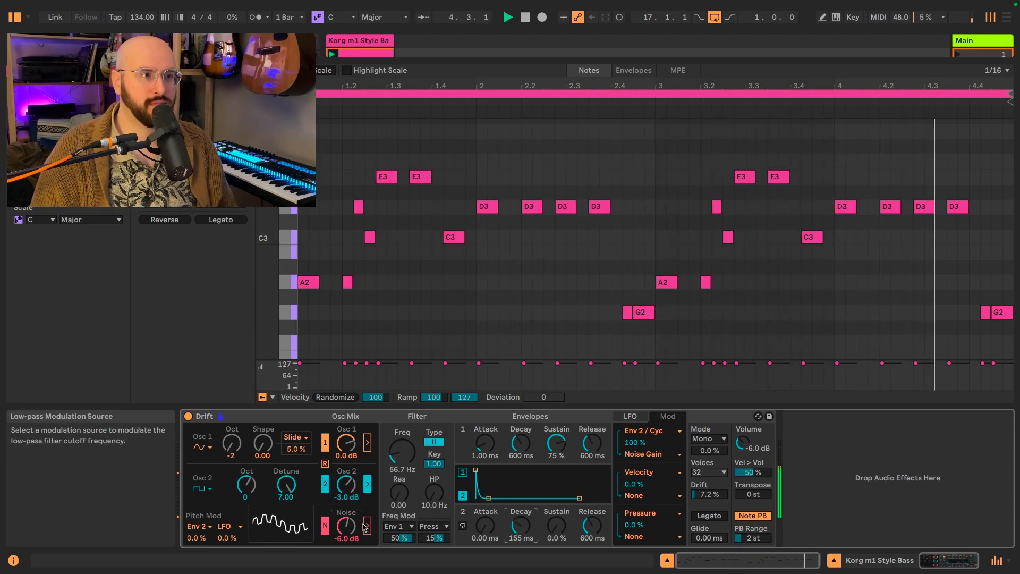
drag(346, 526, 345, 535)
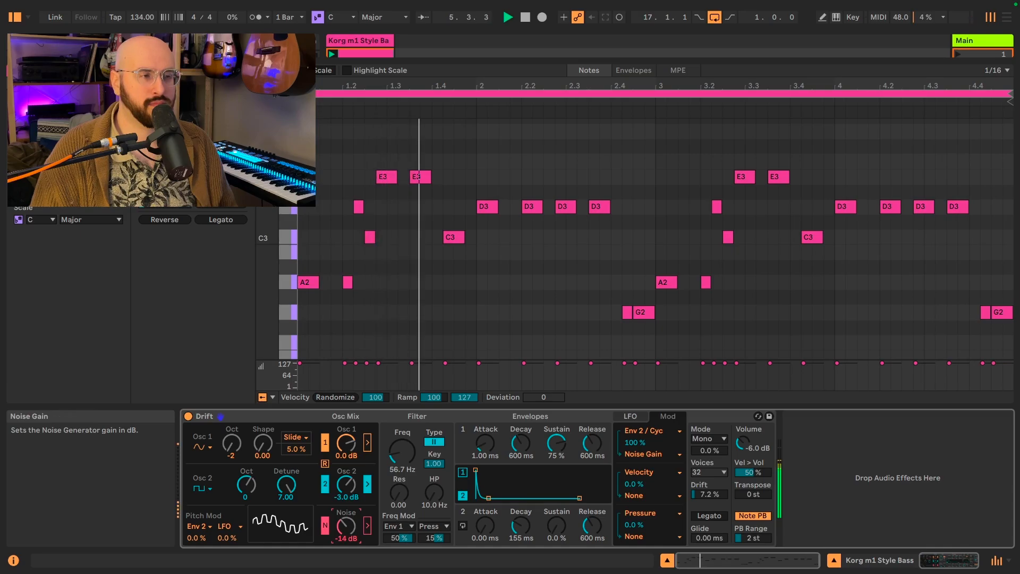
click(532, 526)
drag(533, 526, 533, 539)
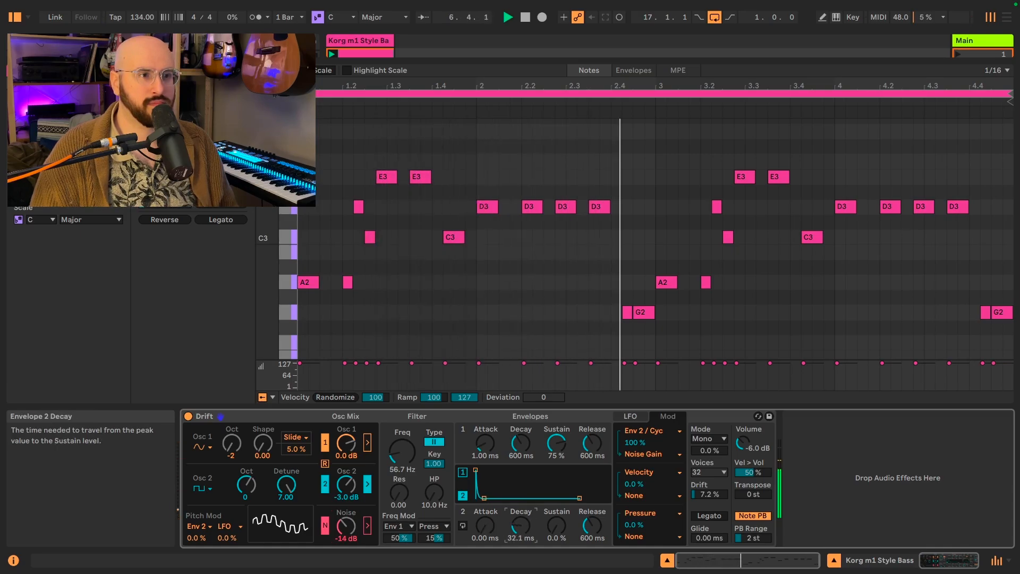
- Set envelope 2's decay to about 7.68 ms and the noise gain to about 3.5 dB by ear, then stop playback
drag(346, 526, 346, 520)
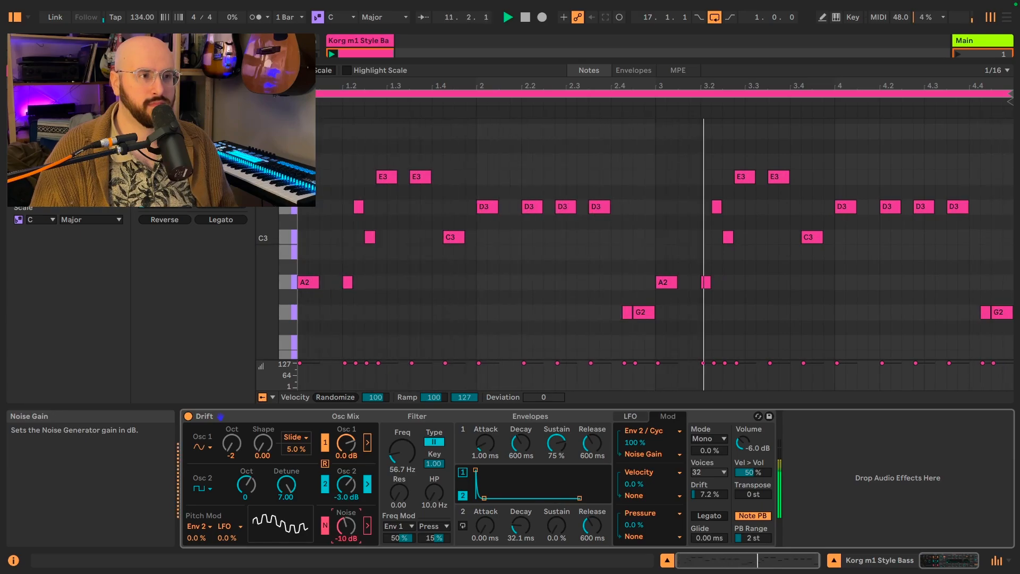
drag(356, 525, 356, 497)
drag(519, 531, 519, 543)
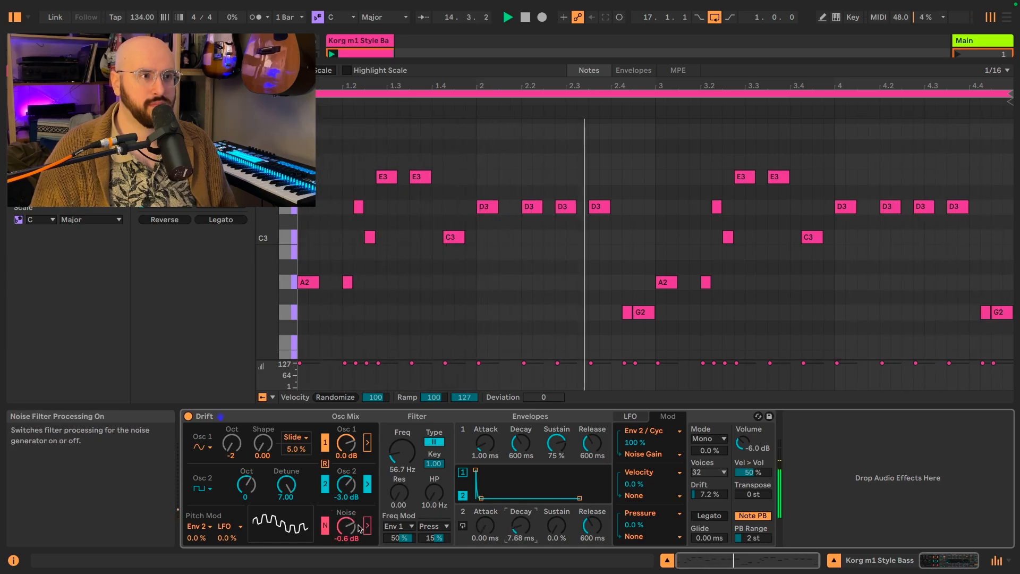
drag(348, 525, 348, 513)
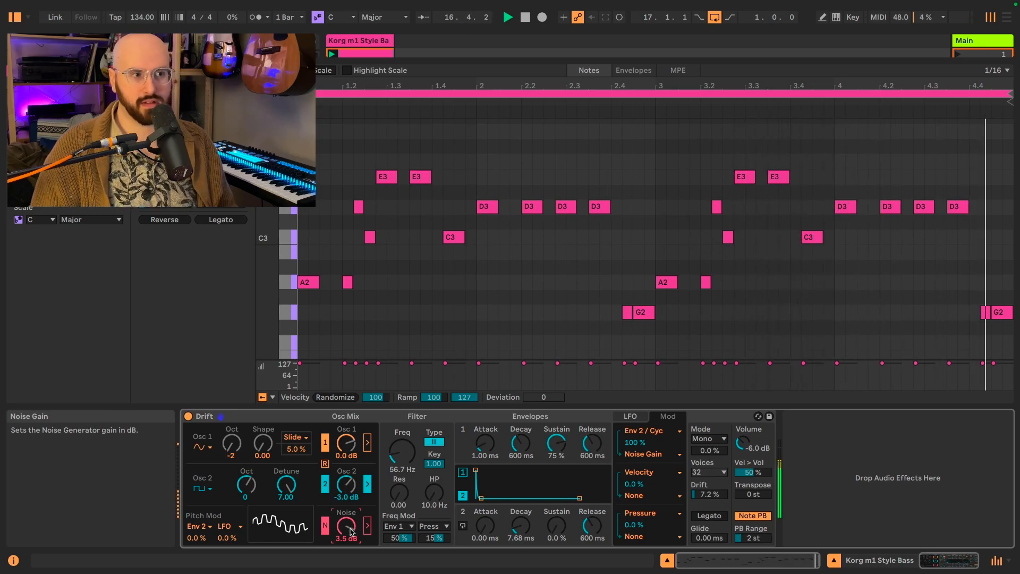
key(space)
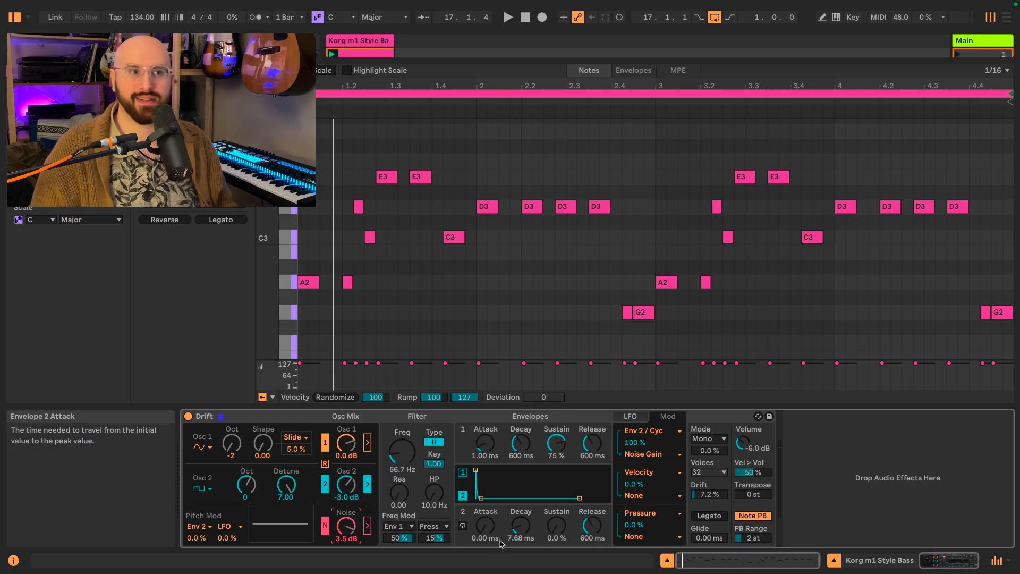
- Play the clip with the noise generator switched off and back on to compare its attack click
key(space)
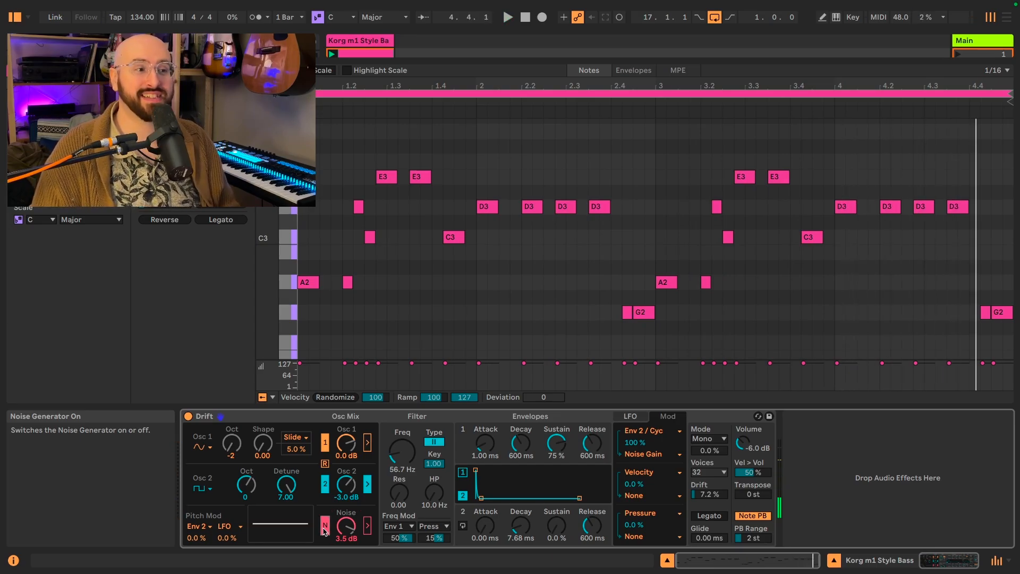
key(space)
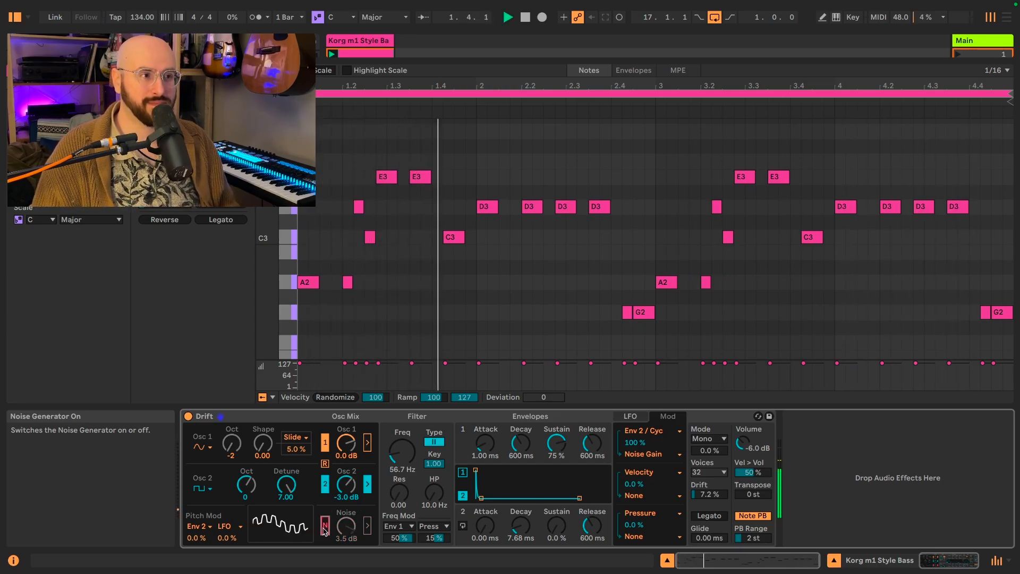
click(324, 527)
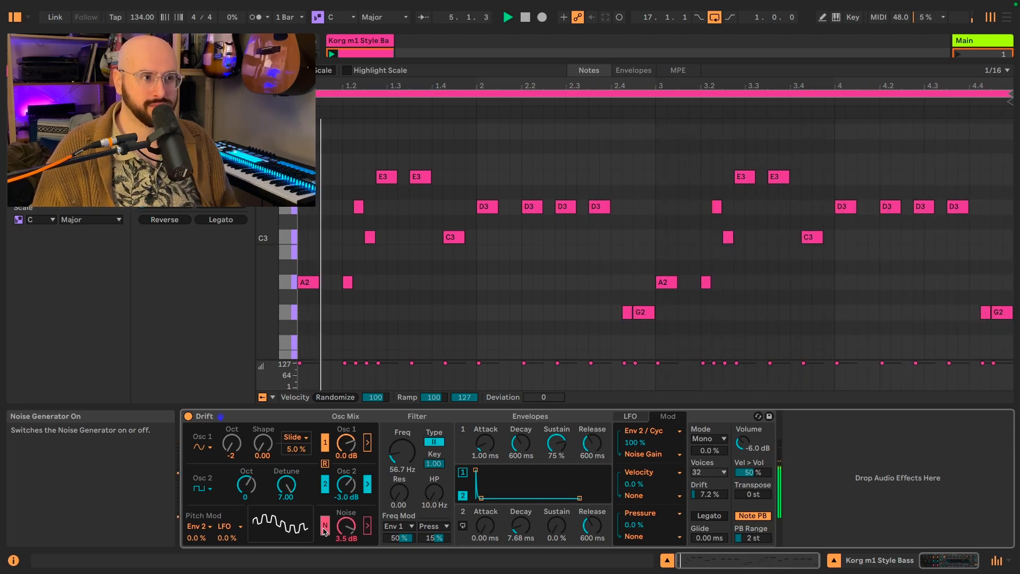
key(space)
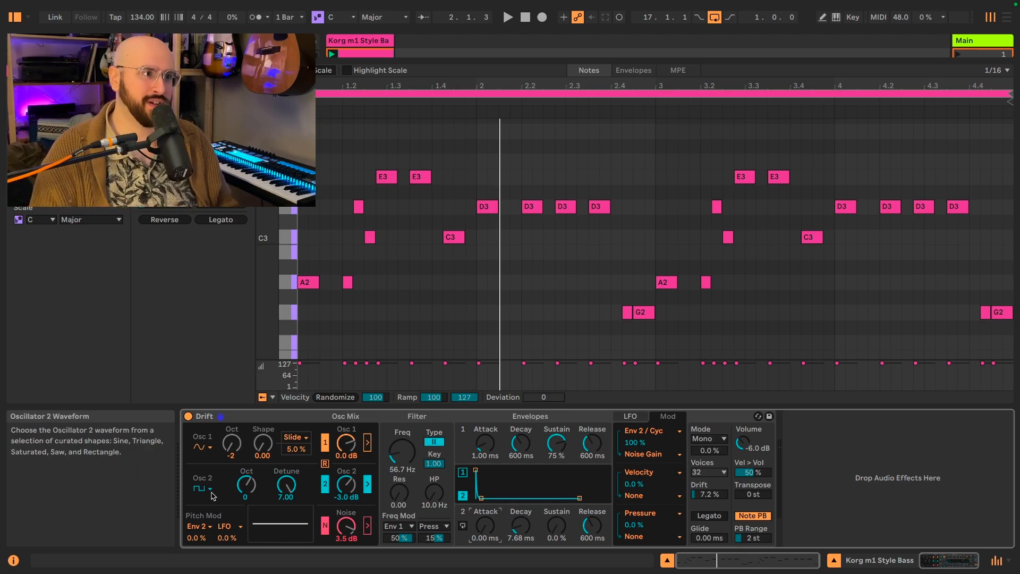
- Try an oscillator 1 shape of about 0.17 during playback, then return it to 0.00
key(space)
drag(263, 443, 262, 434)
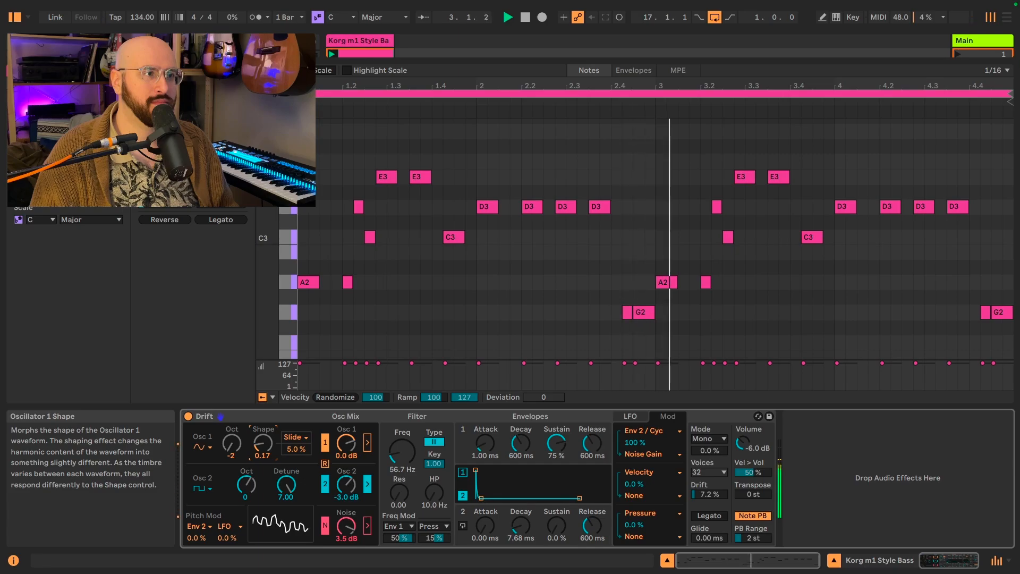
mouse_move(262, 442)
mouse_down()
mouse_move(262, 394)
mouse_move(262, 449)
mouse_up()
key(space)
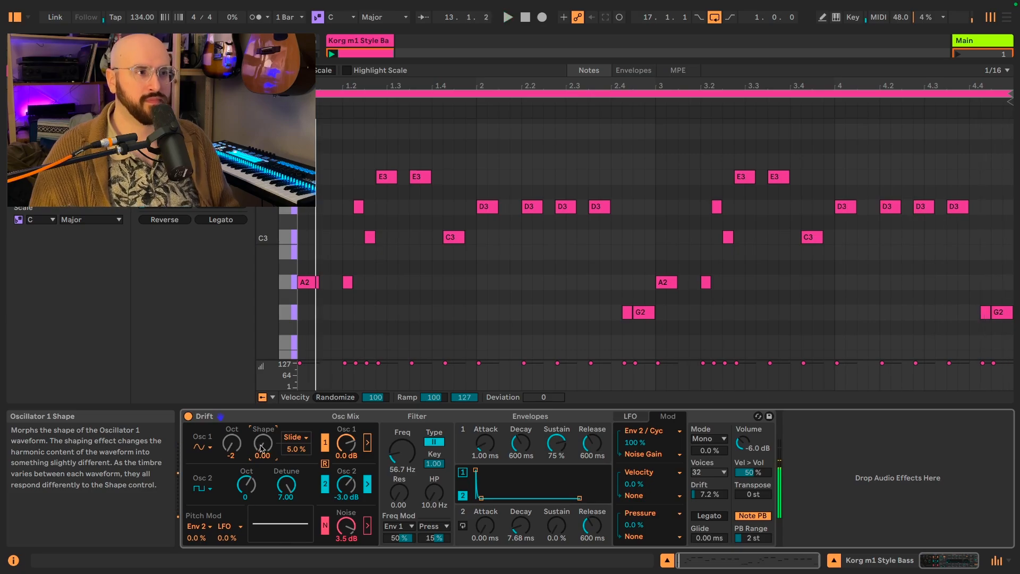
- Set oscillator 1's waveform to Triangle and play the clip to hear it, then stop playback
click(200, 447)
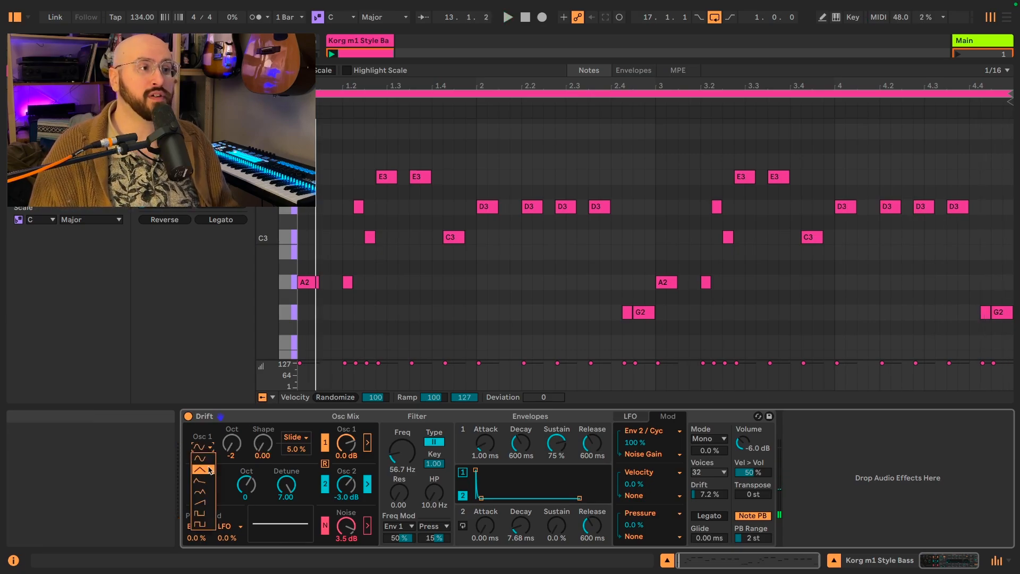
click(207, 470)
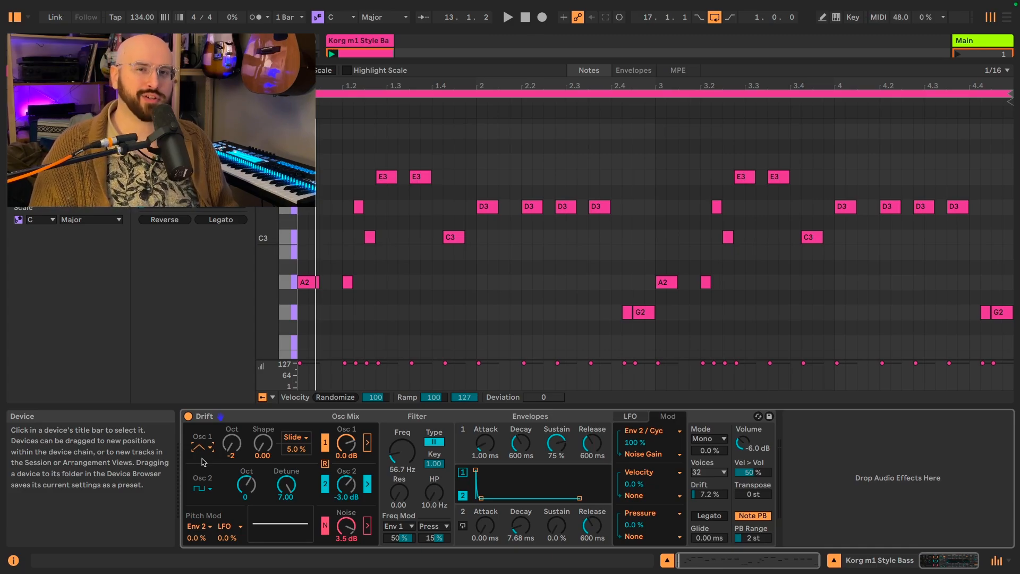
key(space)
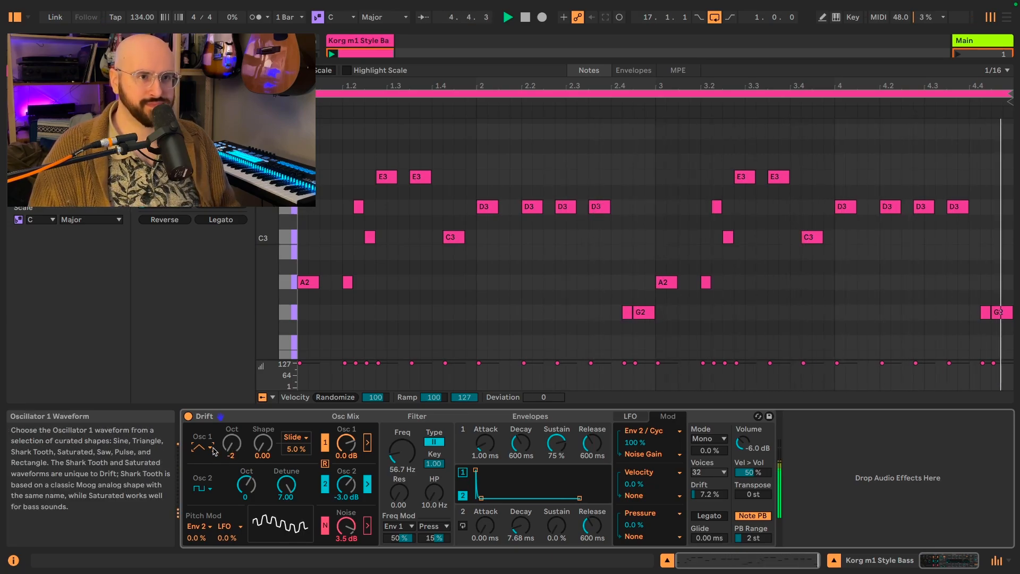
key(space)
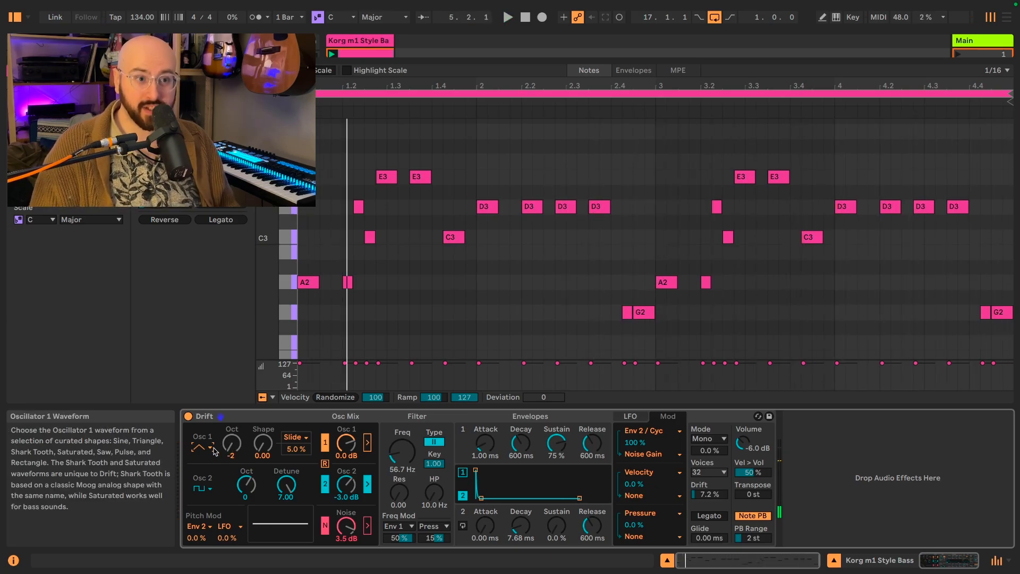
- Try the Stereo voice mode with its spread raised to 100% while the clip plays
click(708, 439)
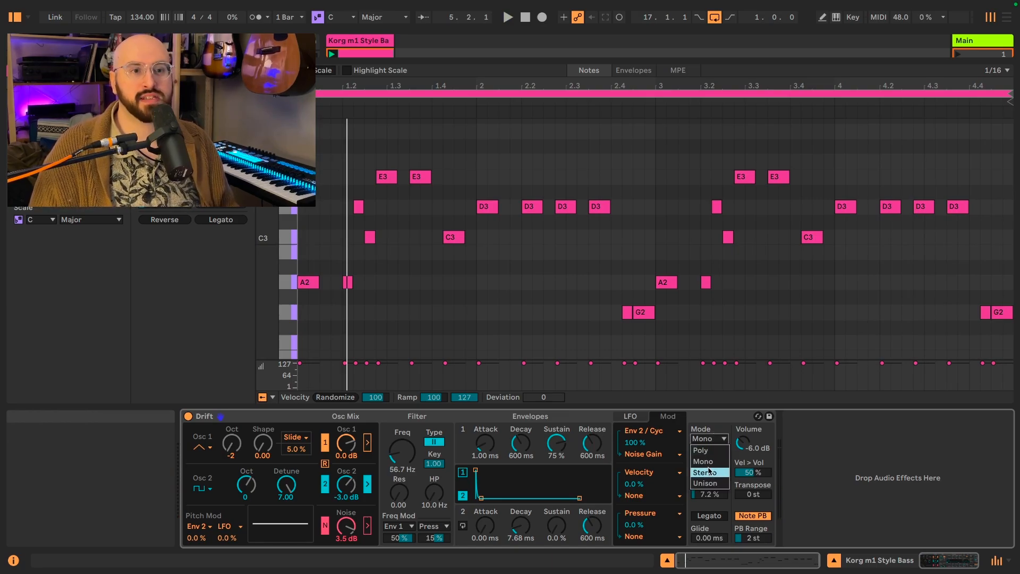
click(710, 470)
key(space)
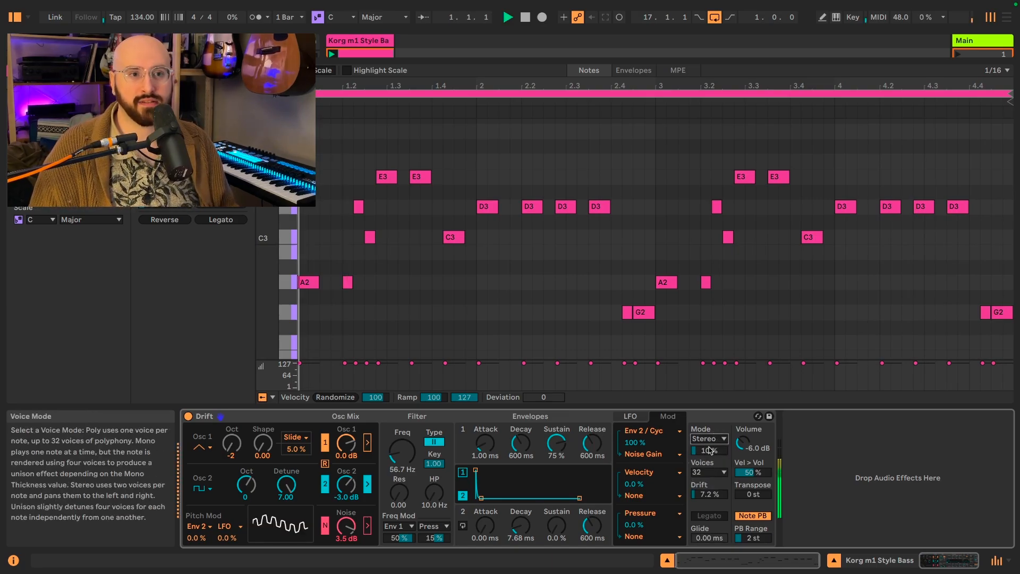
drag(710, 450, 710, 402)
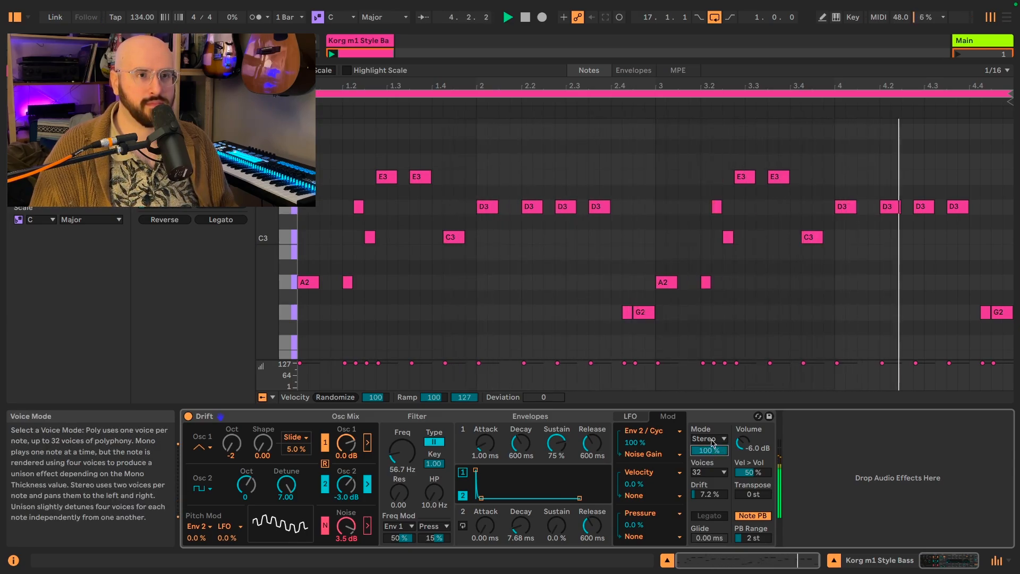
key(space)
- Switch the voice mode to Unison and set its strength to 20% while the clip plays
click(712, 439)
click(707, 482)
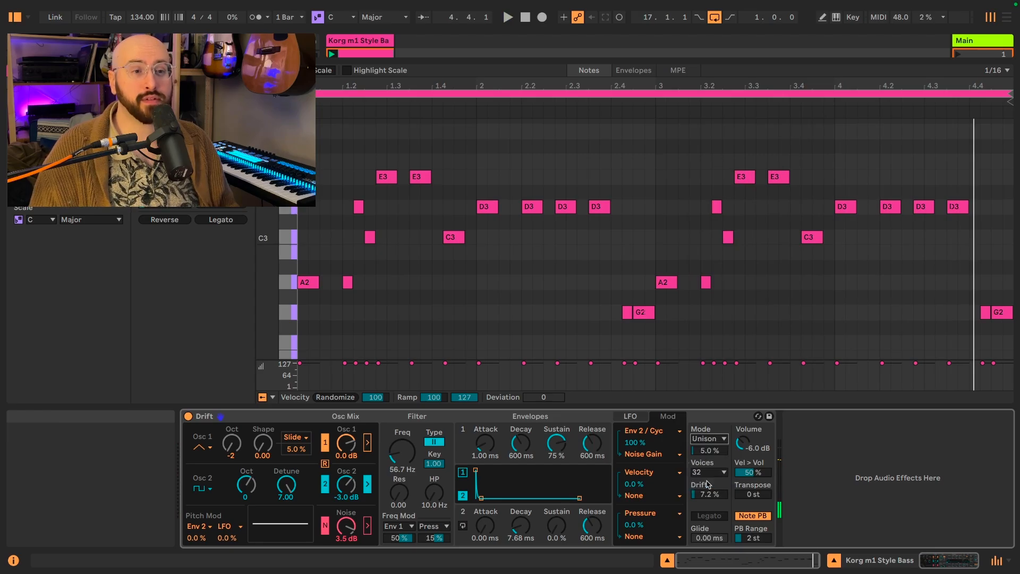
key(space)
mouse_move(709, 451)
mouse_down()
mouse_move(709, 427)
mouse_move(709, 438)
mouse_up()
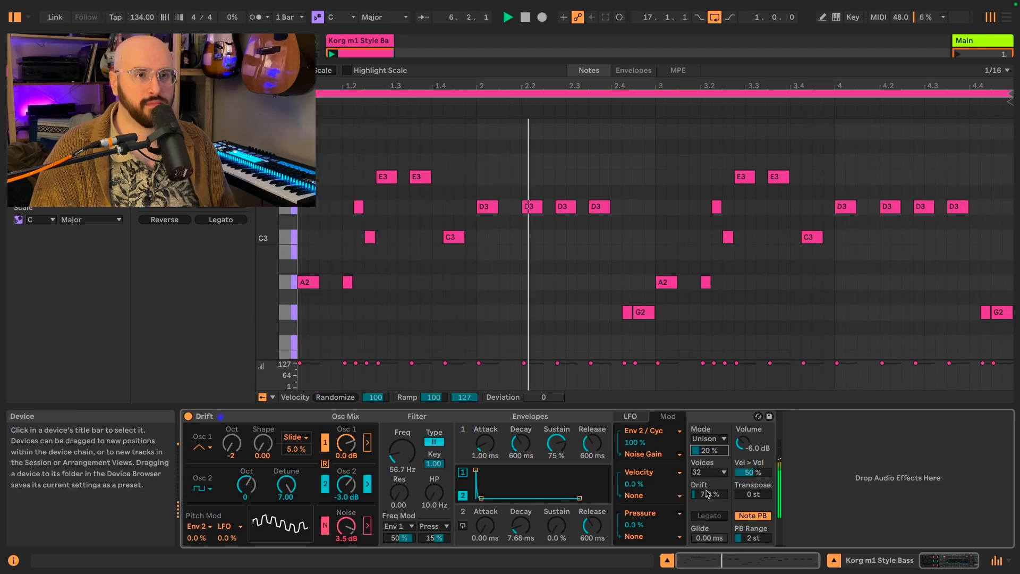
- Raise the Drift amount to 100% and listen to the clip, then stop playback
drag(709, 494, 710, 441)
key(space)
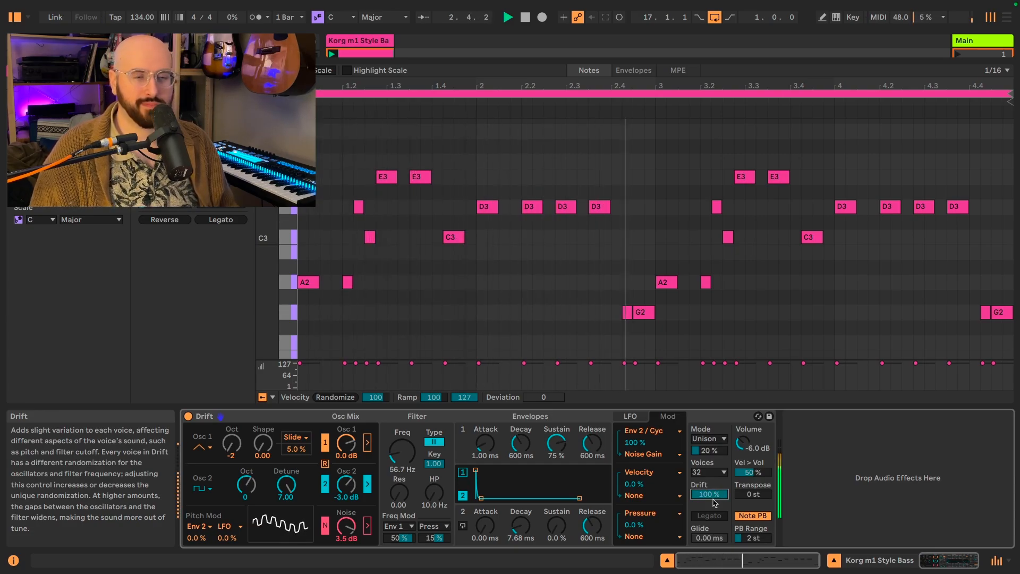
key(space)
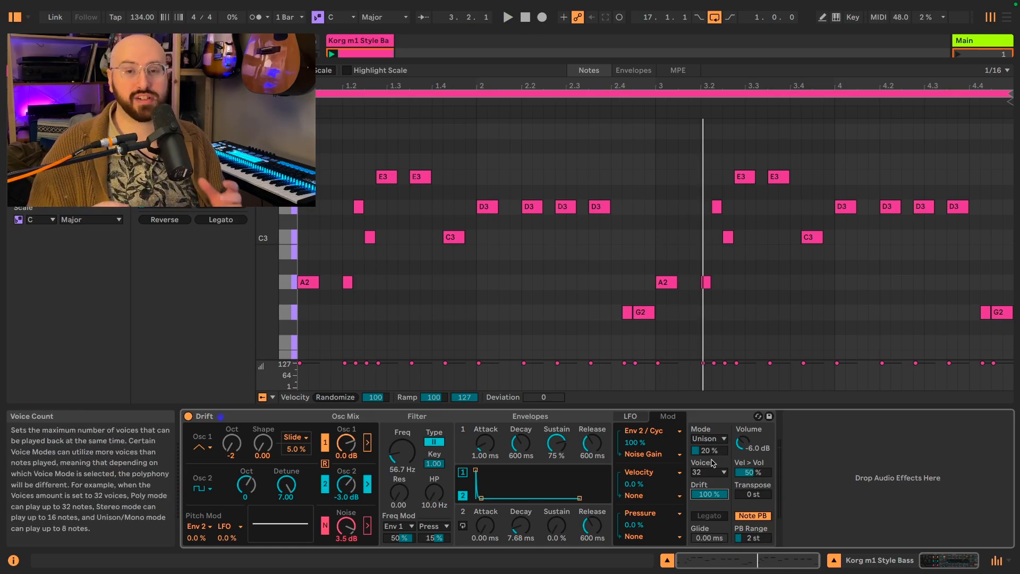
- Add a Utility effect after the Drift synthesizer and turn on its Bass Mono option
drag(604, 59, 604, 160)
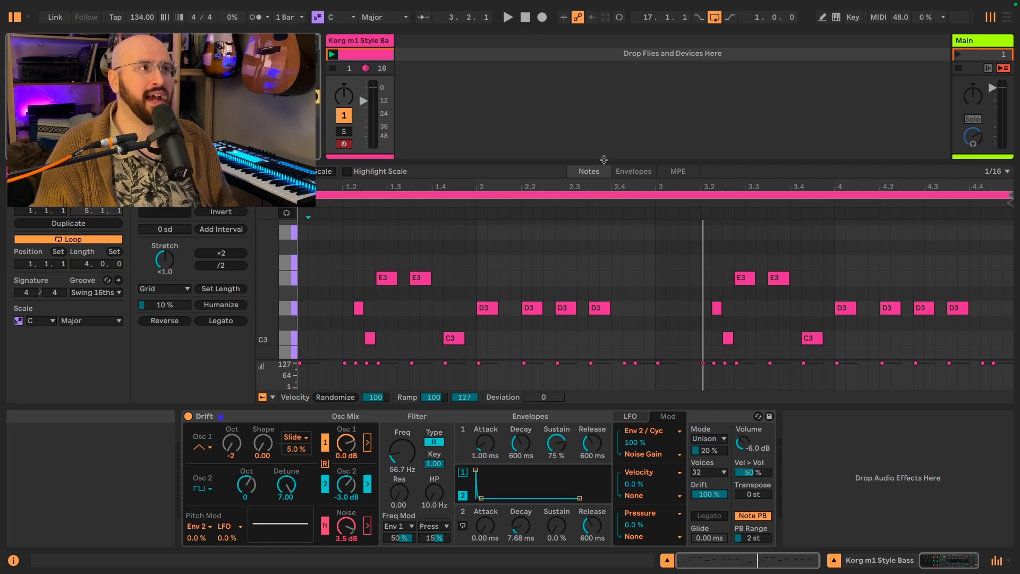
drag(224, 138, 848, 484)
click(816, 526)
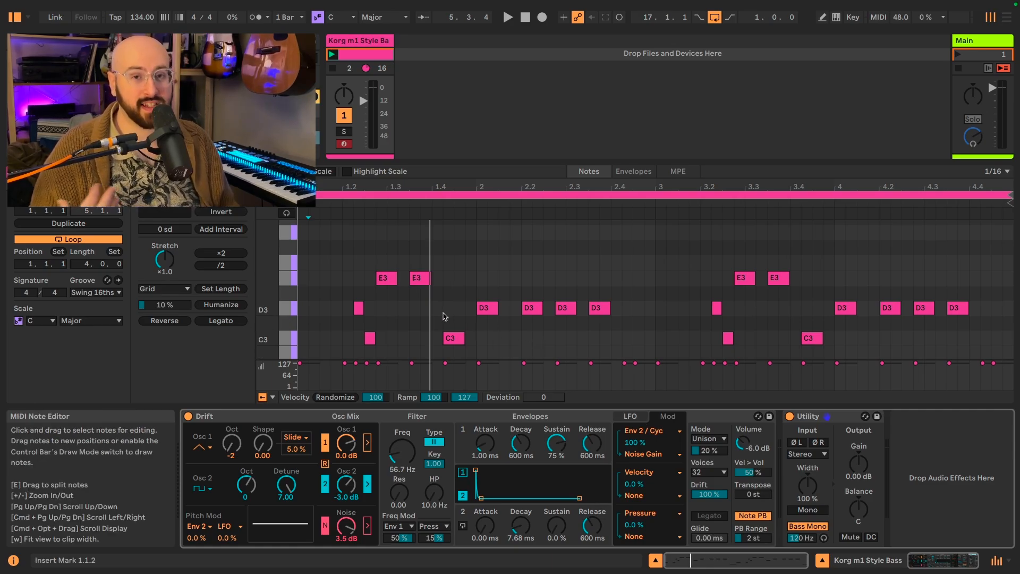
- Play the clip through the added Utility effect and show Drift's LFO settings
key(space)
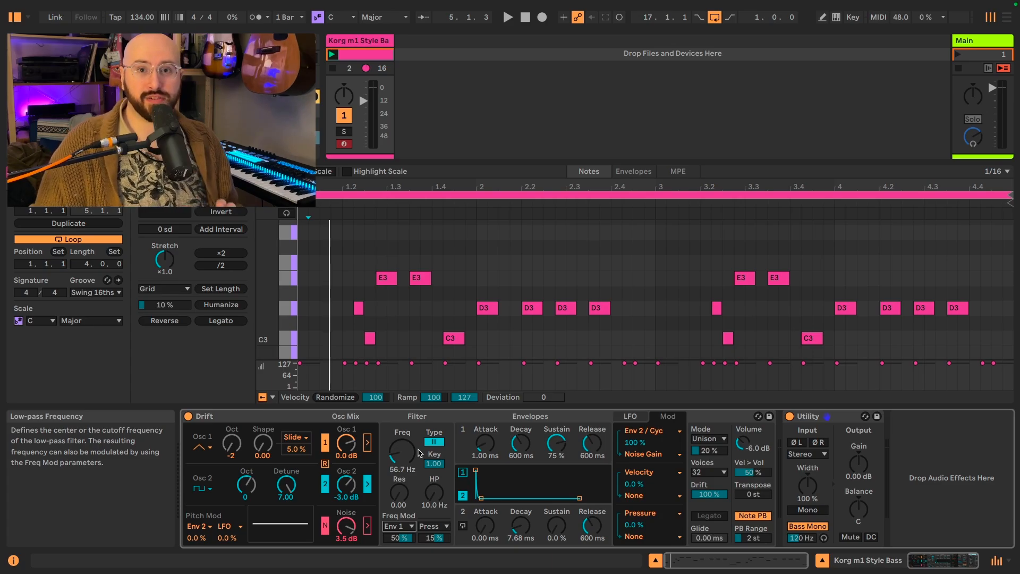
click(630, 416)
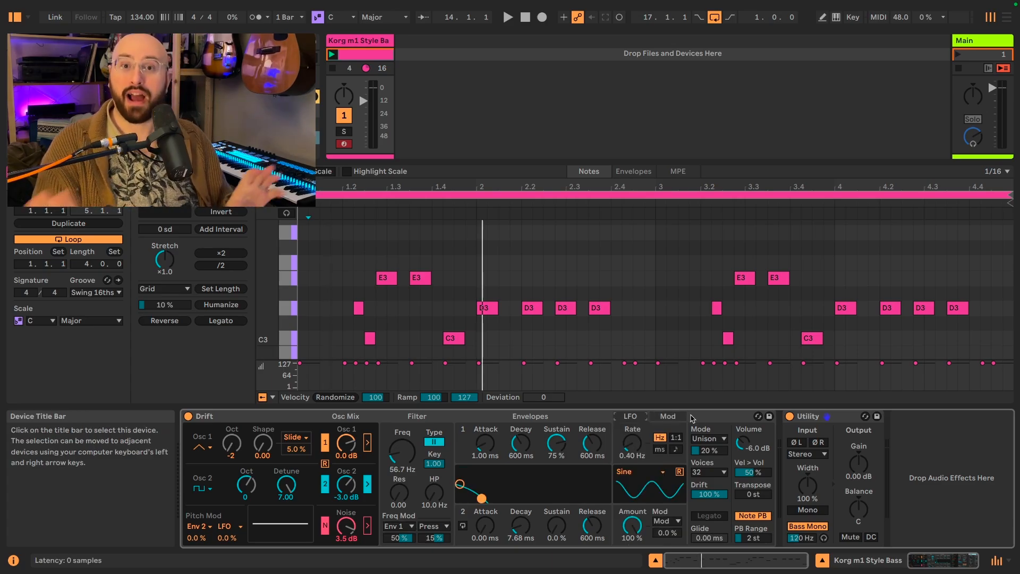